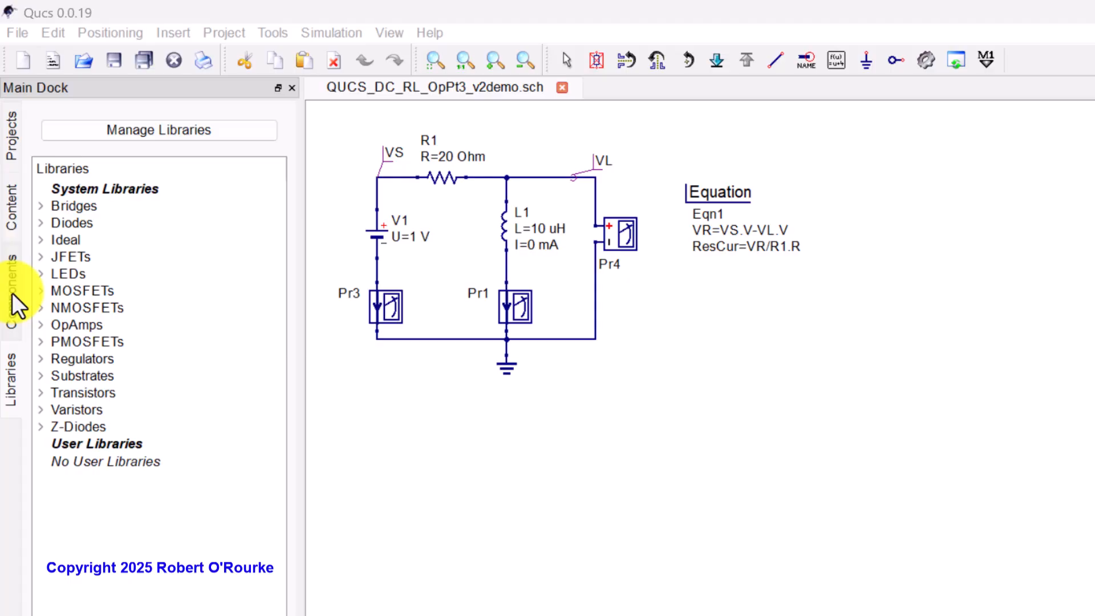
# - Place a dc simulation block from the simulations components below the equation in the RL schematic
pyautogui.click(12, 293)
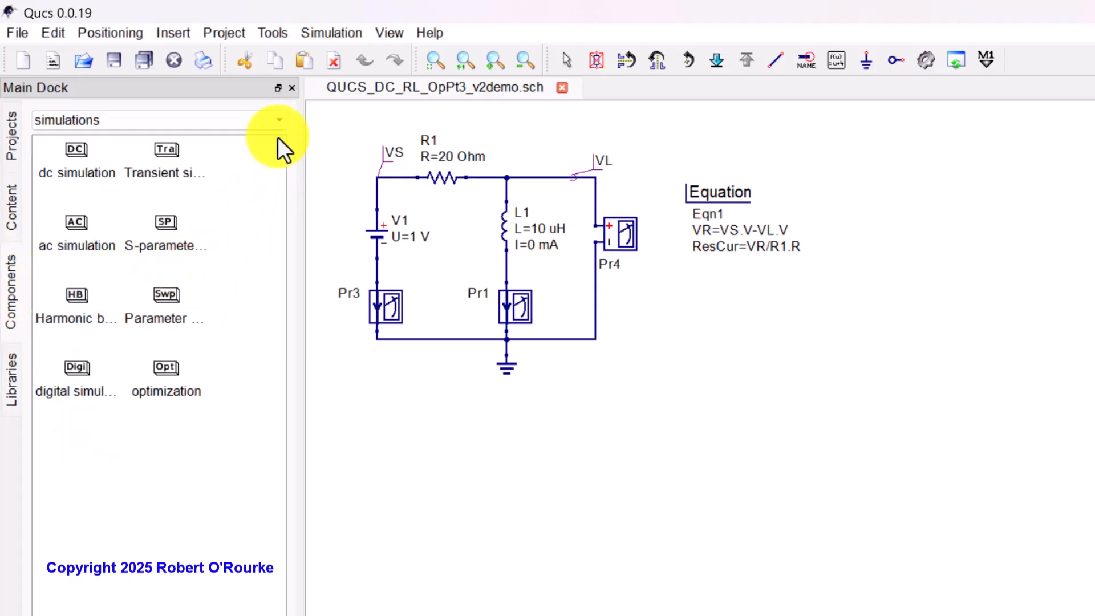
pyautogui.click(279, 120)
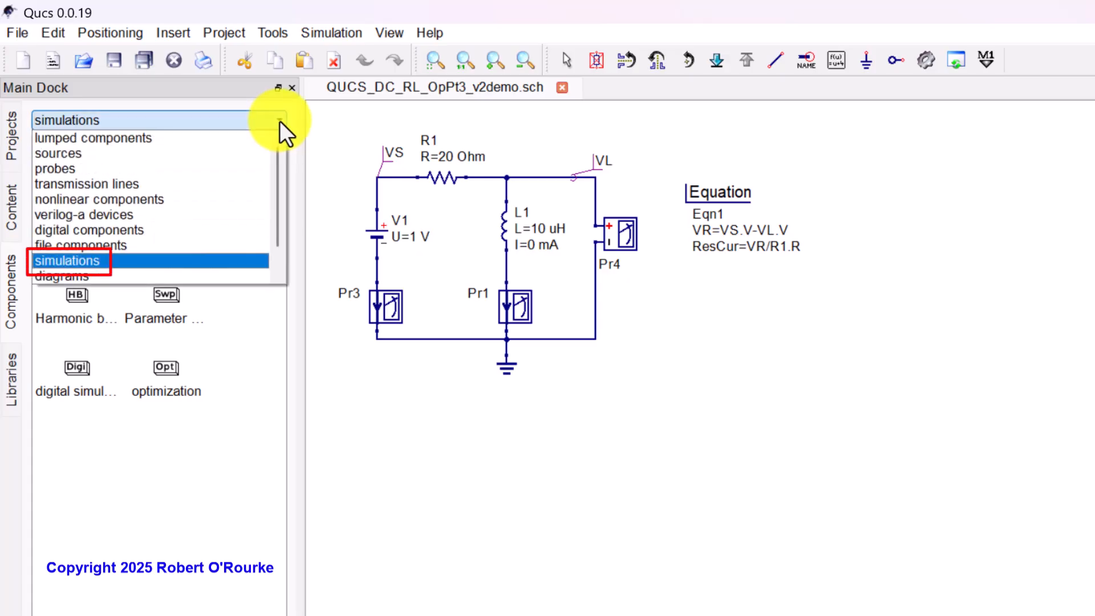
pyautogui.click(245, 259)
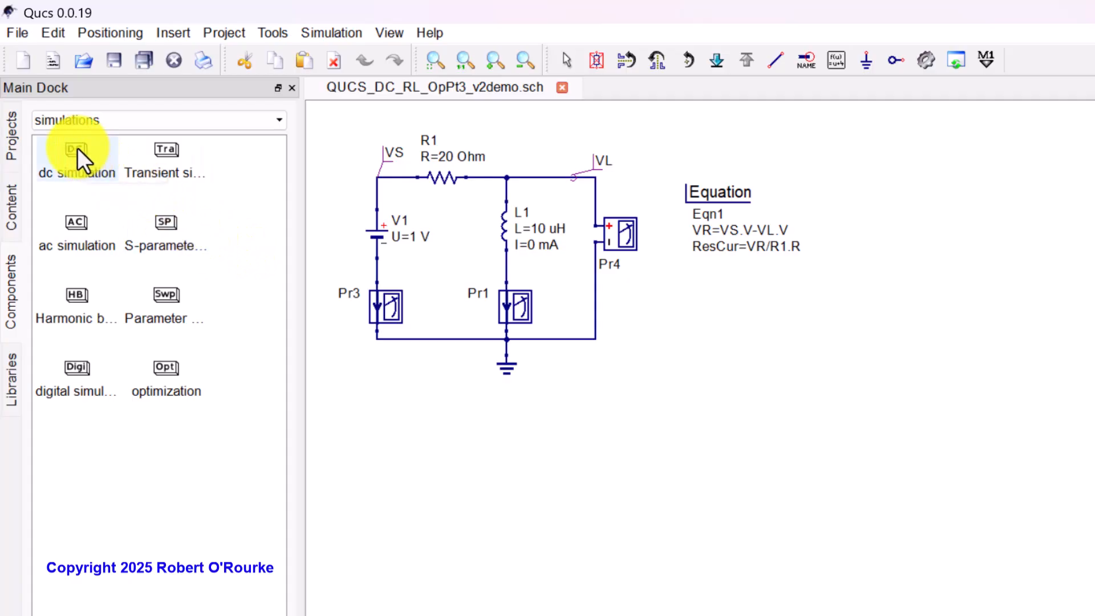
pyautogui.moveTo(78, 150)
pyautogui.mouseDown()
pyautogui.moveTo(289, 264)
pyautogui.moveTo(605, 311)
pyautogui.moveTo(677, 296)
pyautogui.mouseUp()
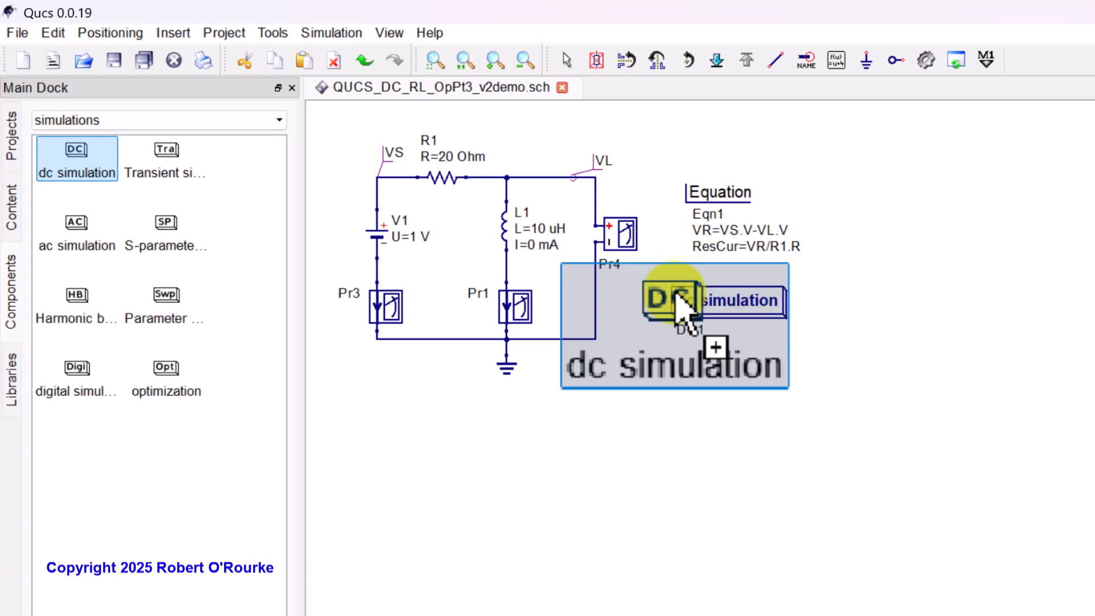
# - Review the dc simulation's properties with their full descriptions readable, and accept them as they are
pyautogui.rightClick(698, 302)
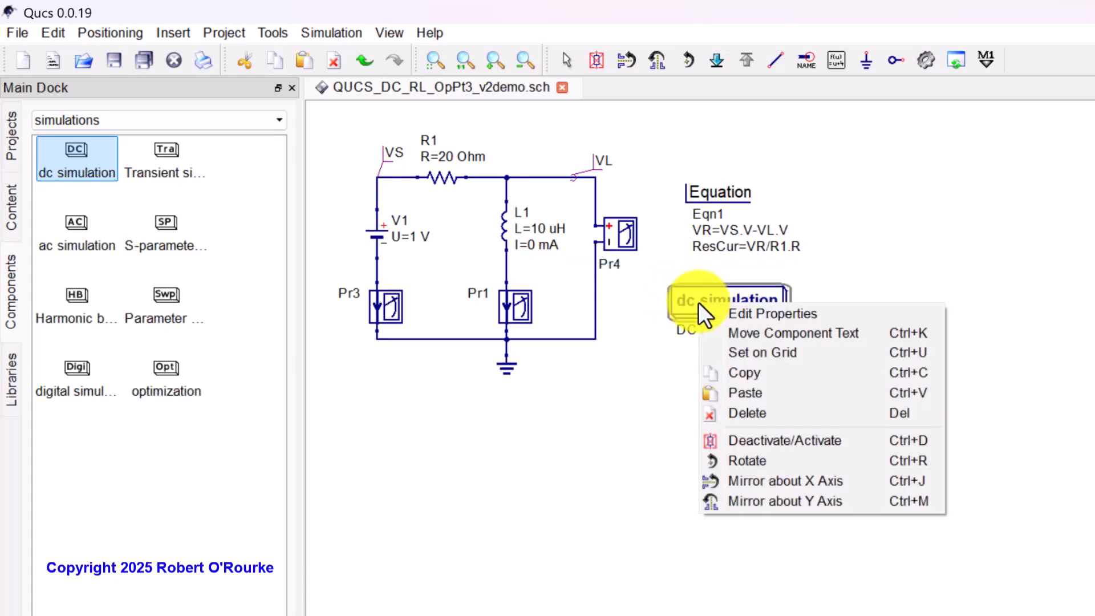
pyautogui.click(733, 314)
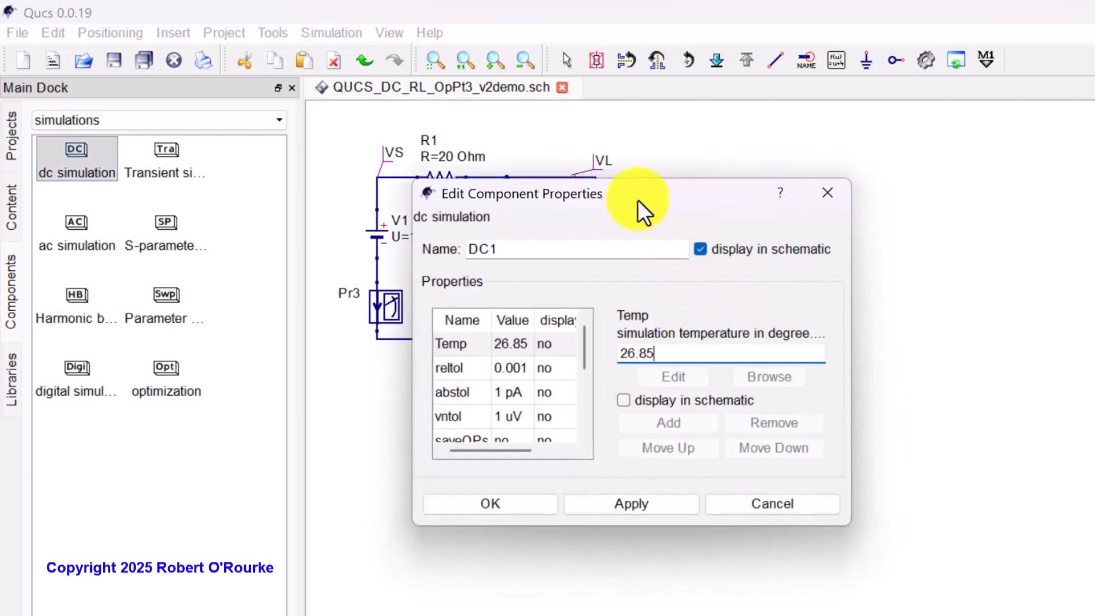
pyautogui.moveTo(638, 200); pyautogui.dragTo(522, 139)
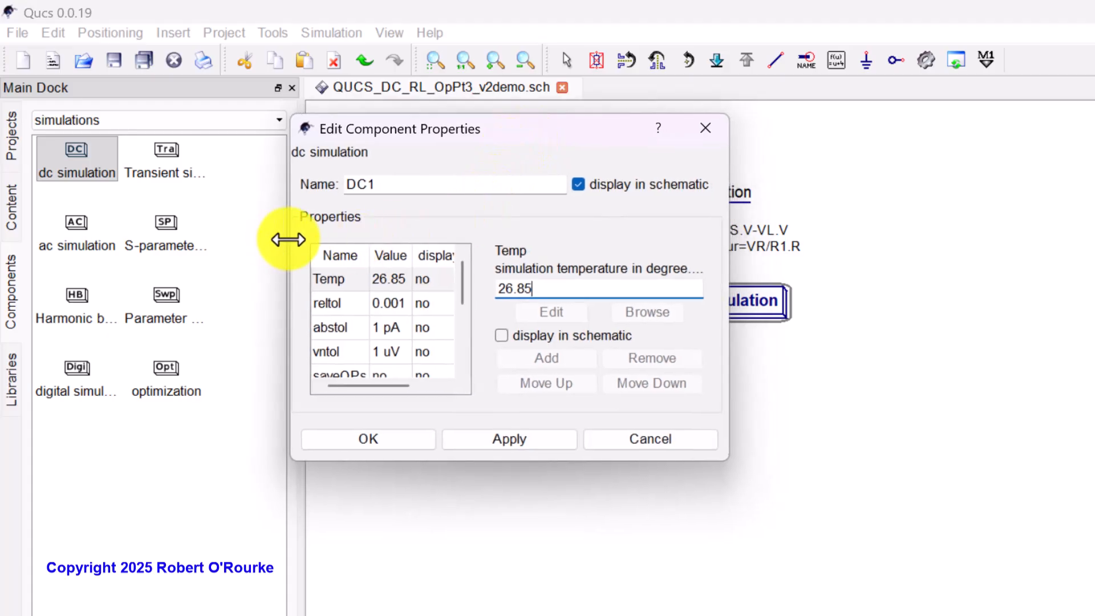
pyautogui.moveTo(288, 240); pyautogui.dragTo(86, 227)
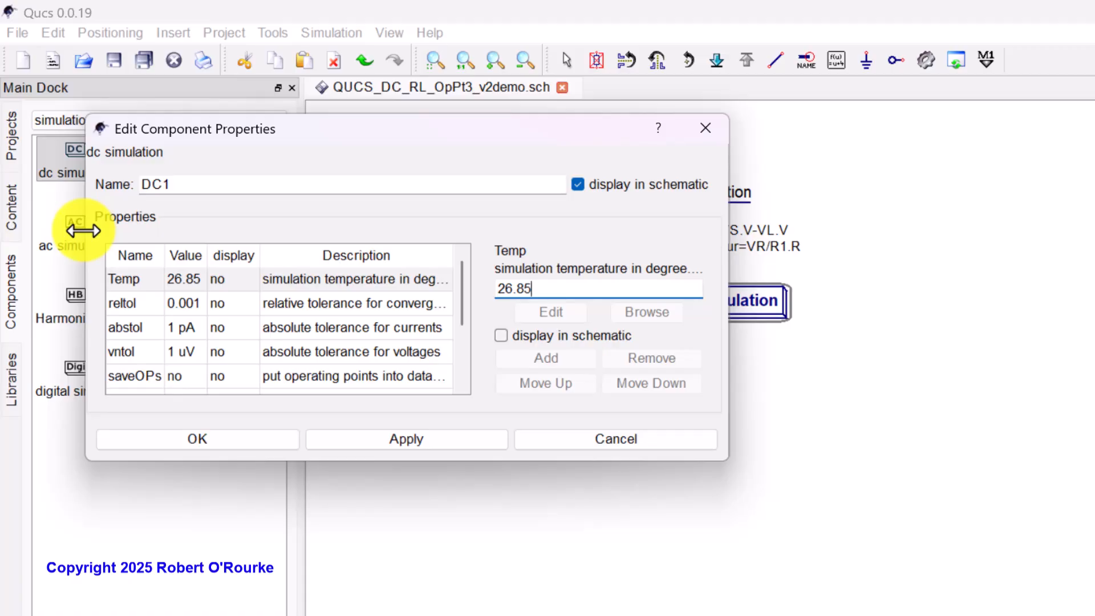
pyautogui.click(238, 440)
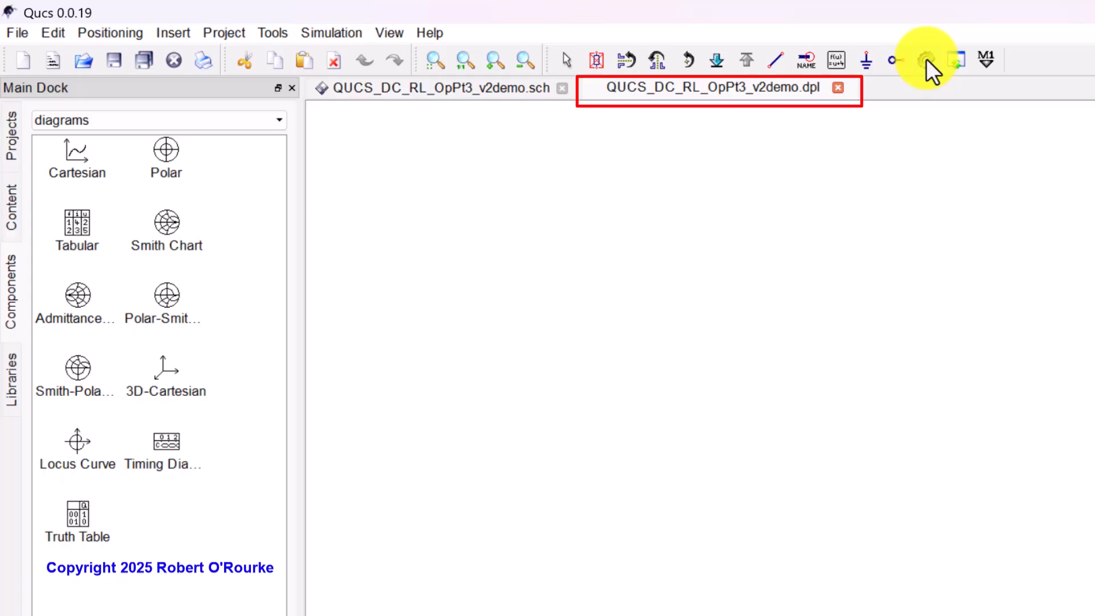
# - Close the QUCS_DC_RL_OpPt3_v2demo.dpl data display and place a tabular diagram below the dc simulation block
pyautogui.click(838, 88)
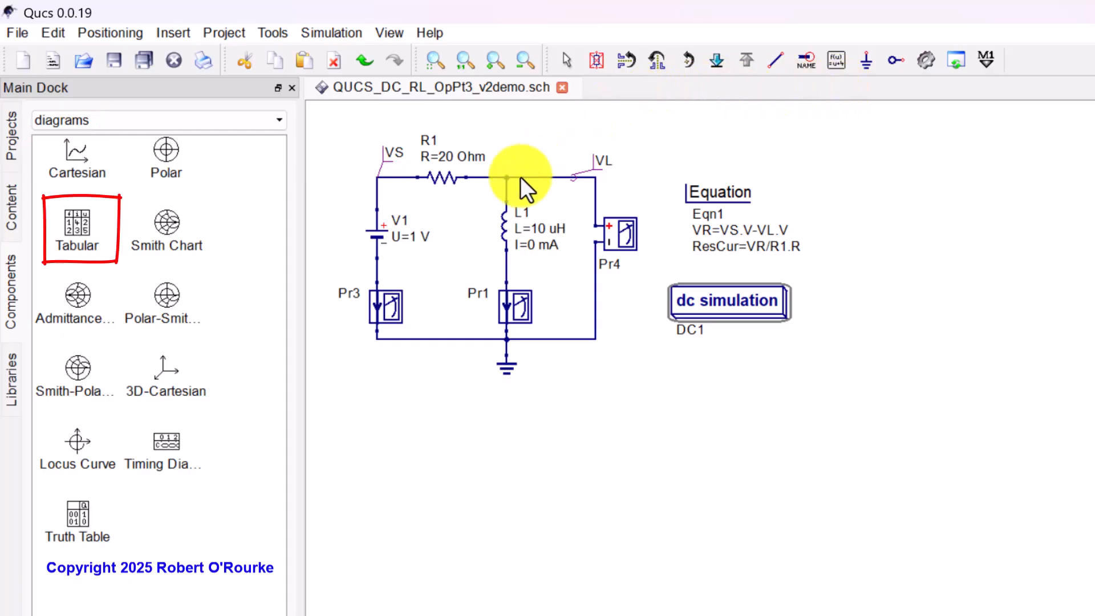
pyautogui.moveTo(79, 225); pyautogui.dragTo(604, 504)
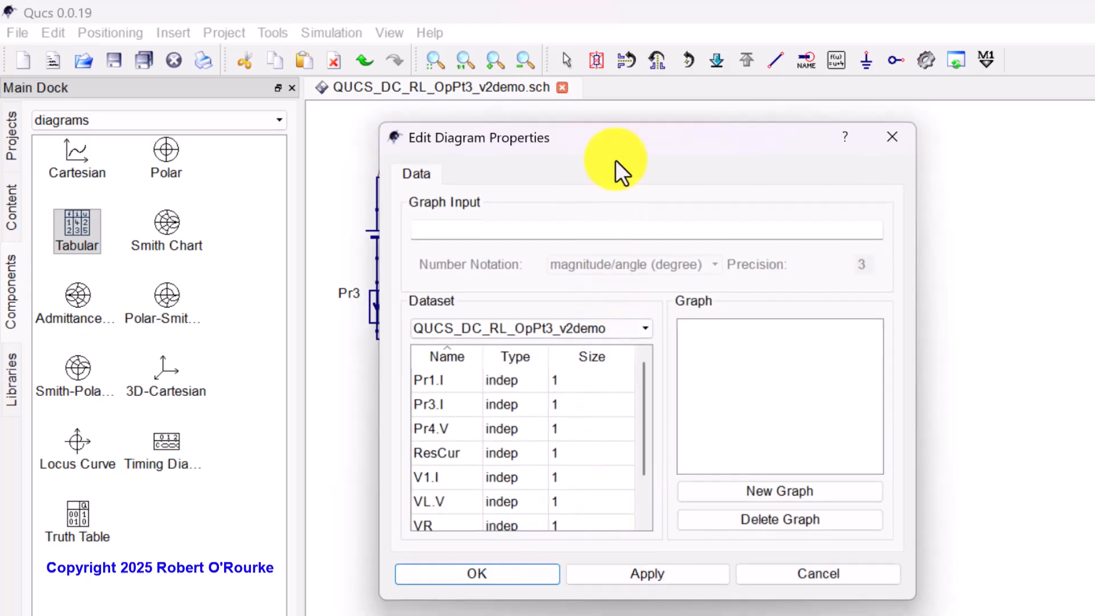
pyautogui.moveTo(621, 138); pyautogui.dragTo(324, 67)
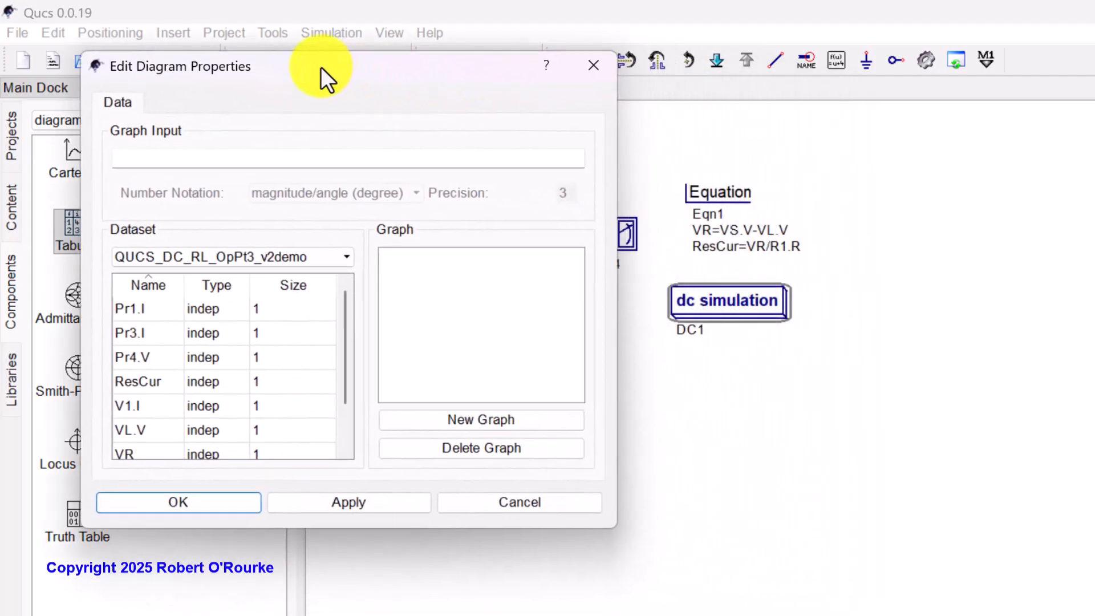
# - Add the node voltages VL.V and VS.V to the tabular diagram
pyautogui.click(166, 429)
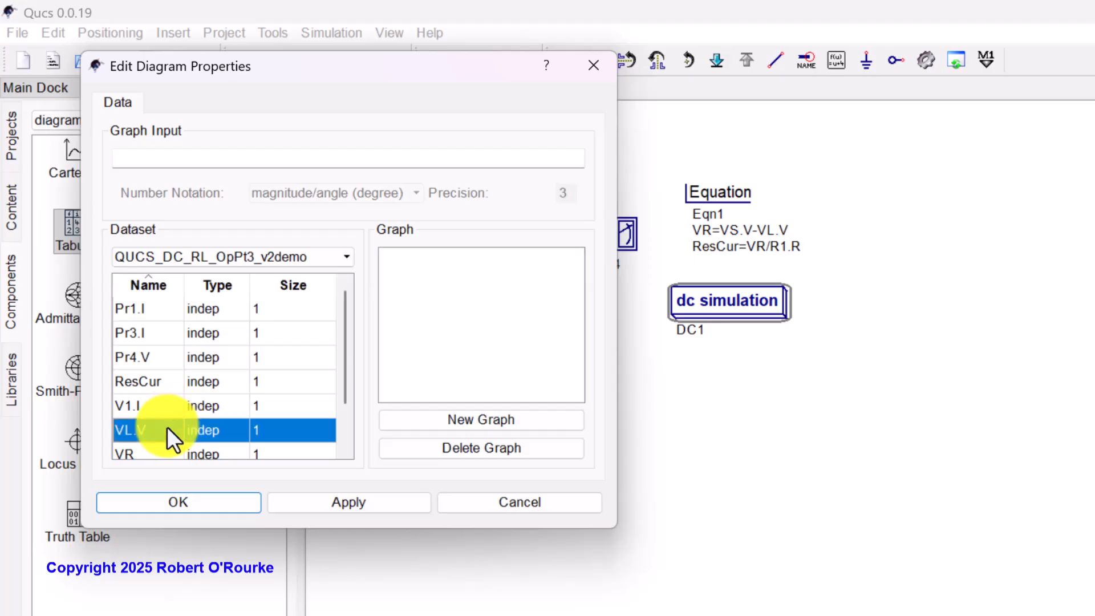
pyautogui.doubleClick(166, 429)
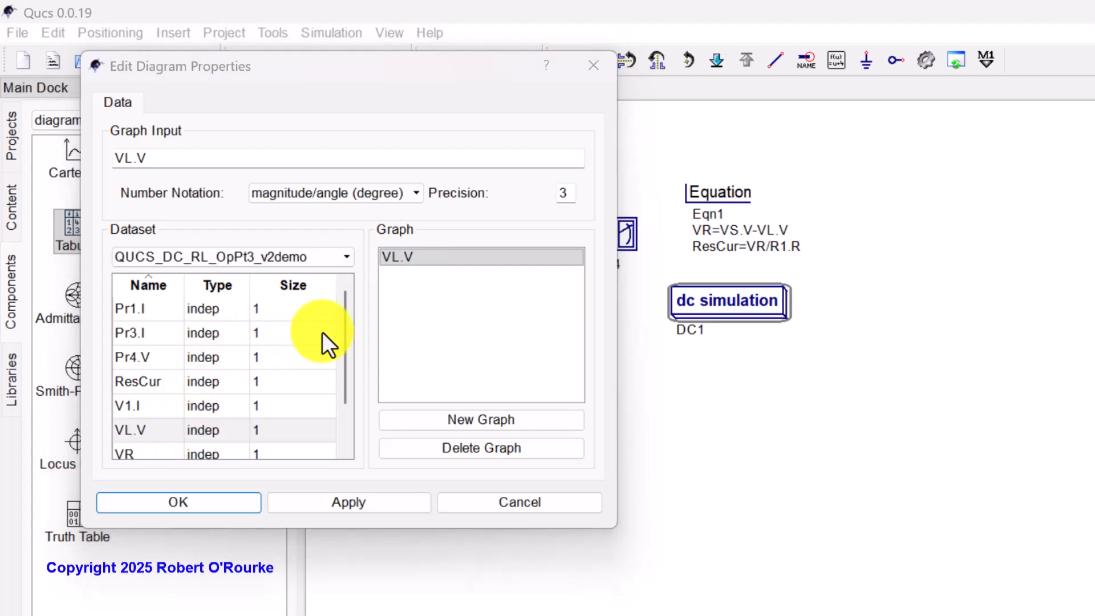
pyautogui.moveTo(348, 331); pyautogui.dragTo(337, 391)
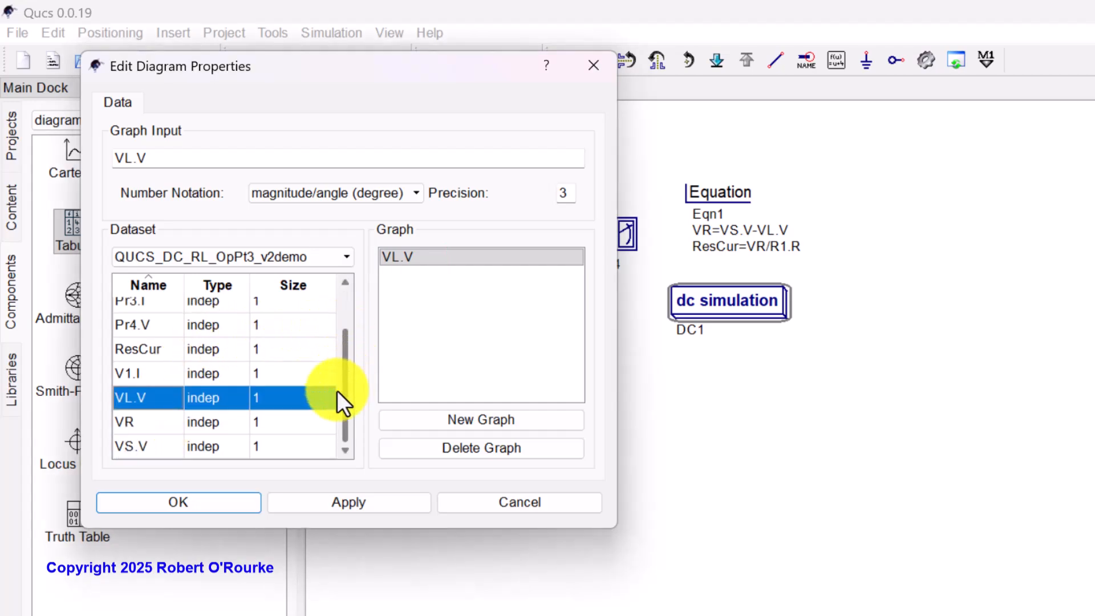
pyautogui.click(143, 445)
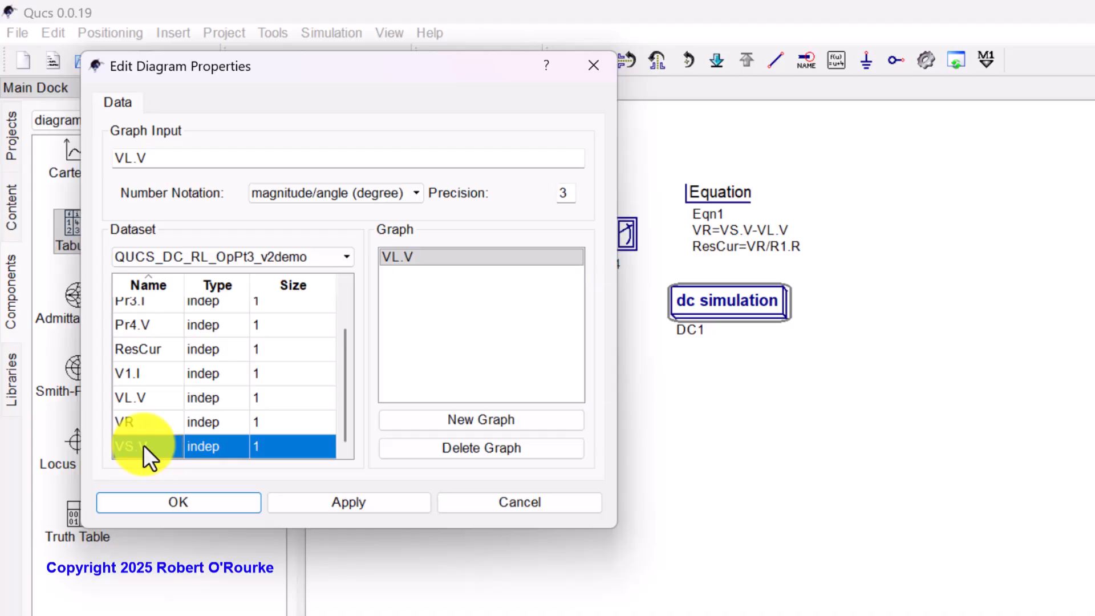
pyautogui.doubleClick(142, 444)
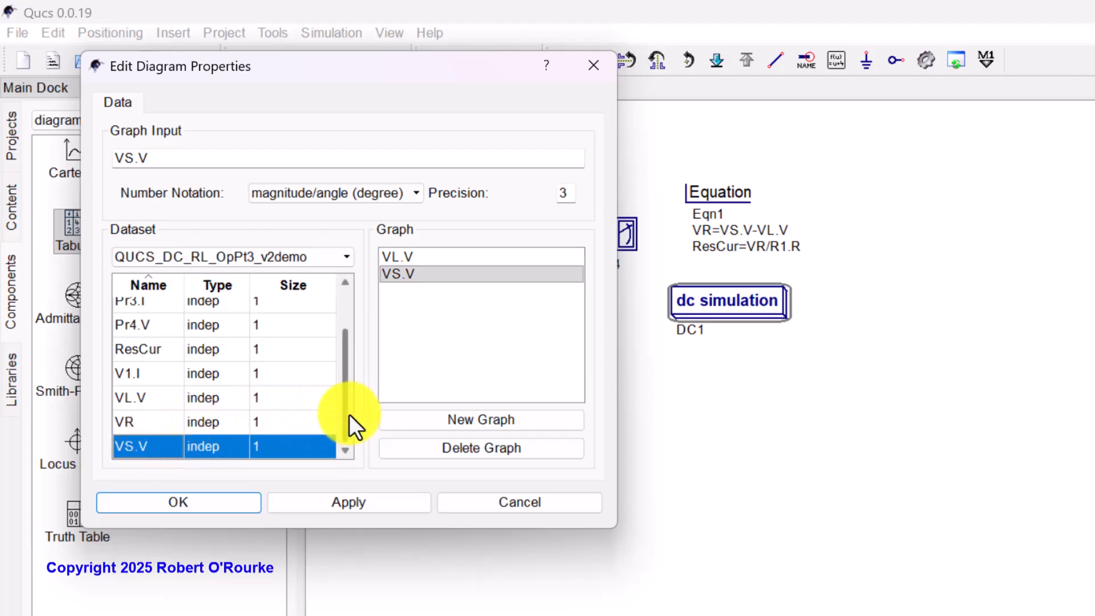
# - Add the currents Pr1.I and ResCur to the tabular diagram and accept its properties
pyautogui.moveTo(347, 415); pyautogui.dragTo(341, 385)
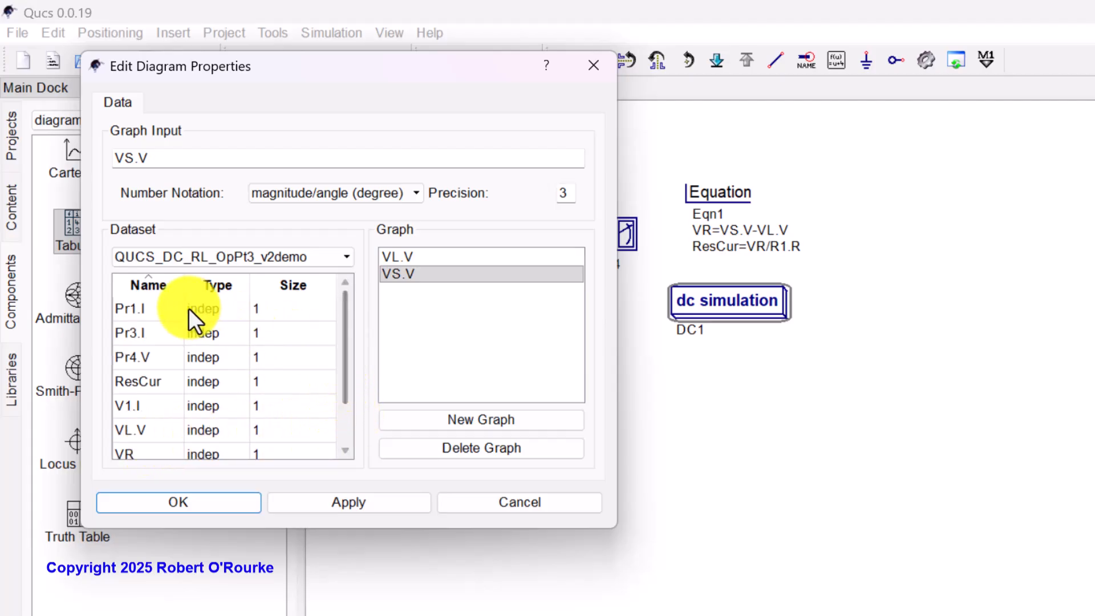
pyautogui.click(153, 307)
pyautogui.doubleClick(153, 308)
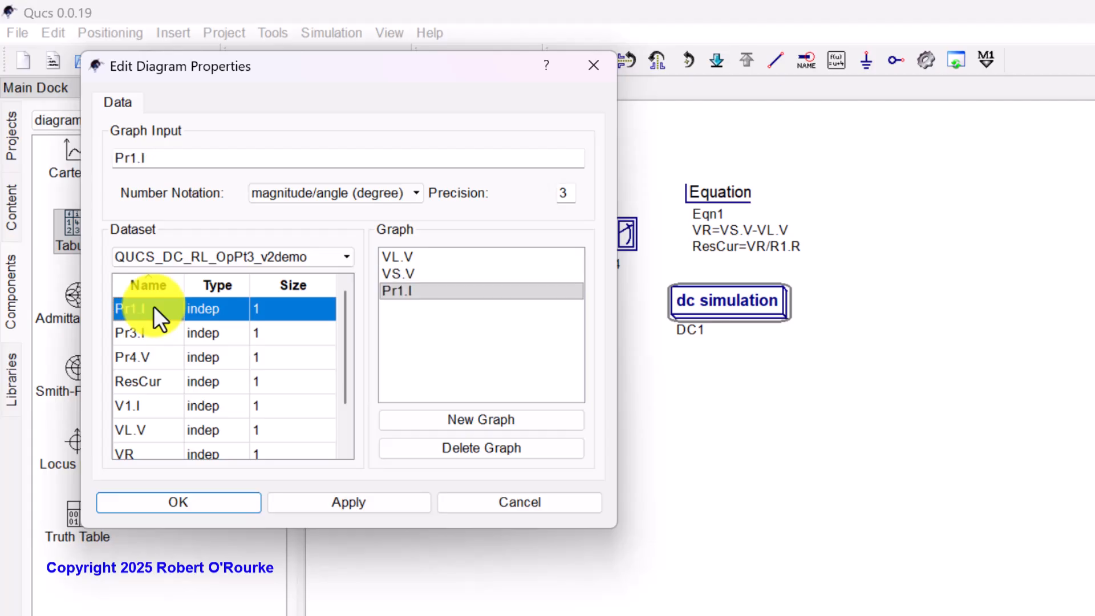
pyautogui.click(154, 380)
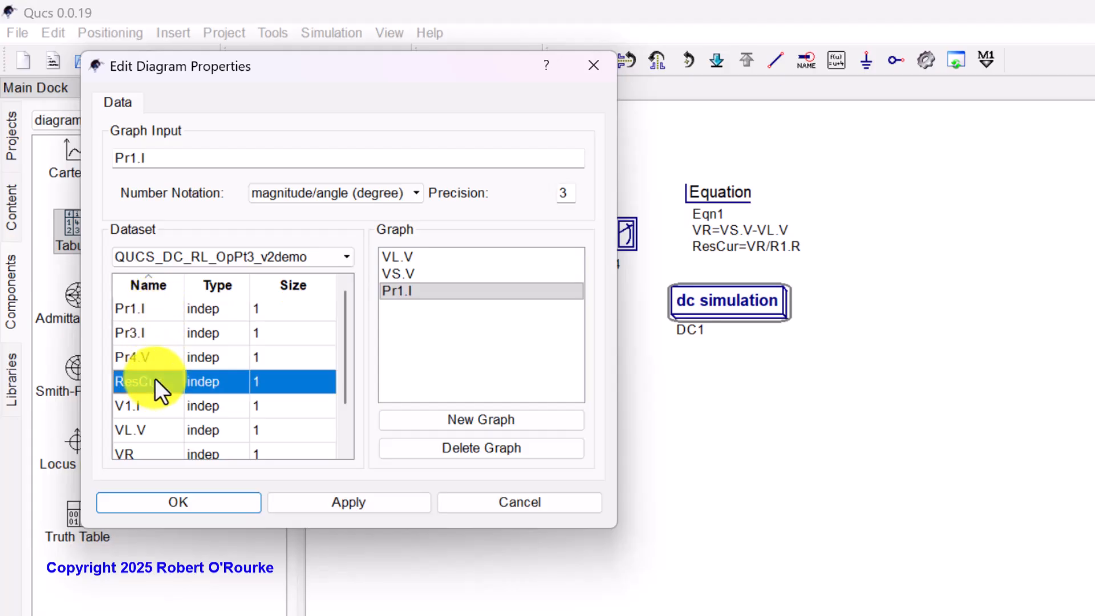
pyautogui.doubleClick(155, 380)
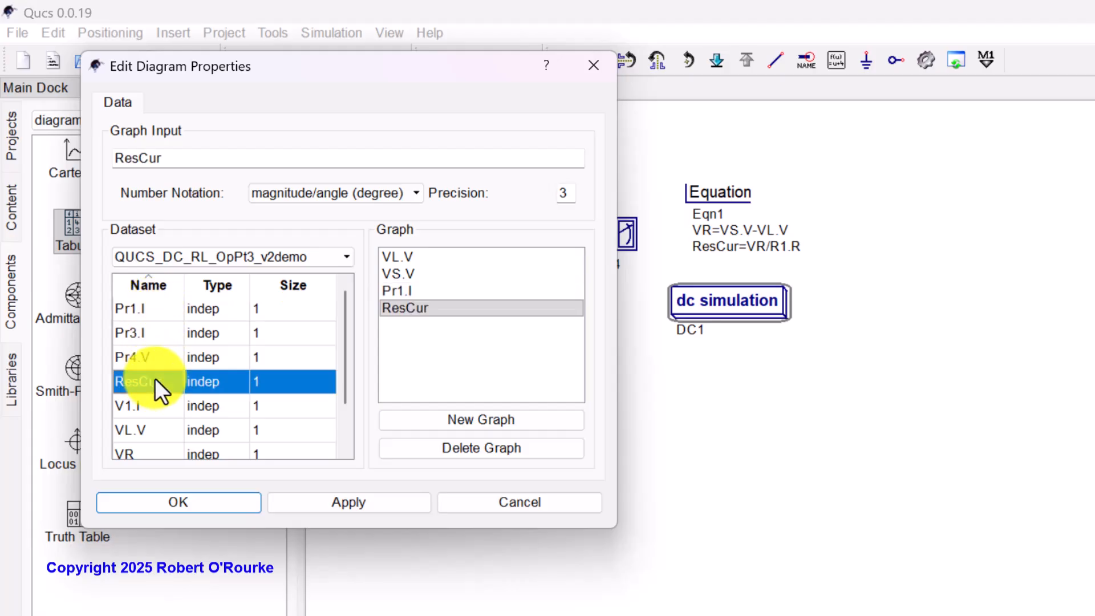
pyautogui.click(179, 497)
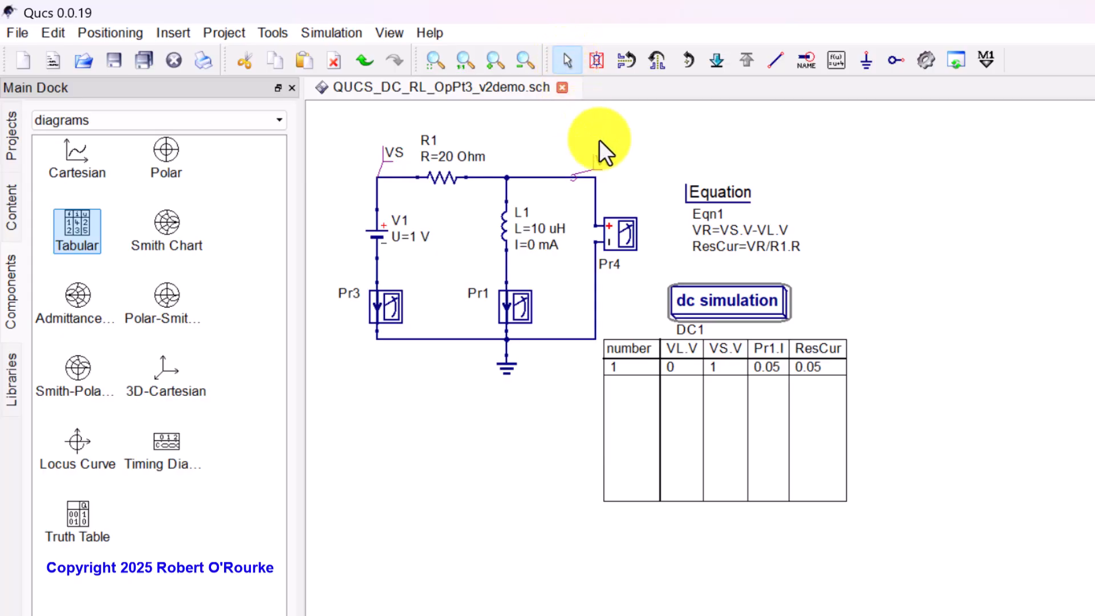
# - Shrink the results table's height to fit its header and single data row
pyautogui.click(738, 365)
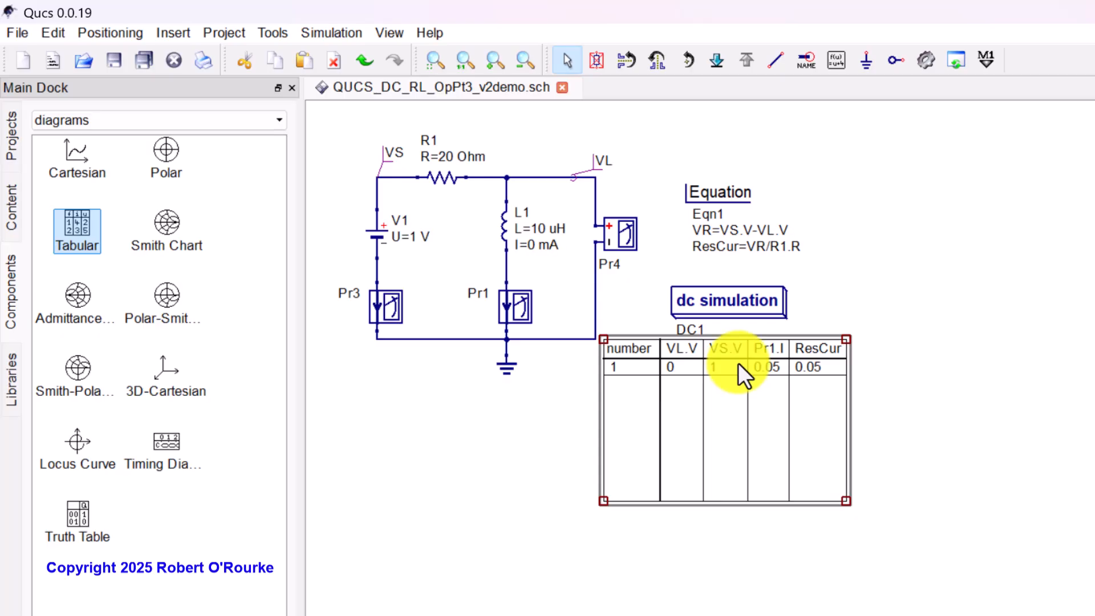
pyautogui.moveTo(846, 500); pyautogui.dragTo(844, 378)
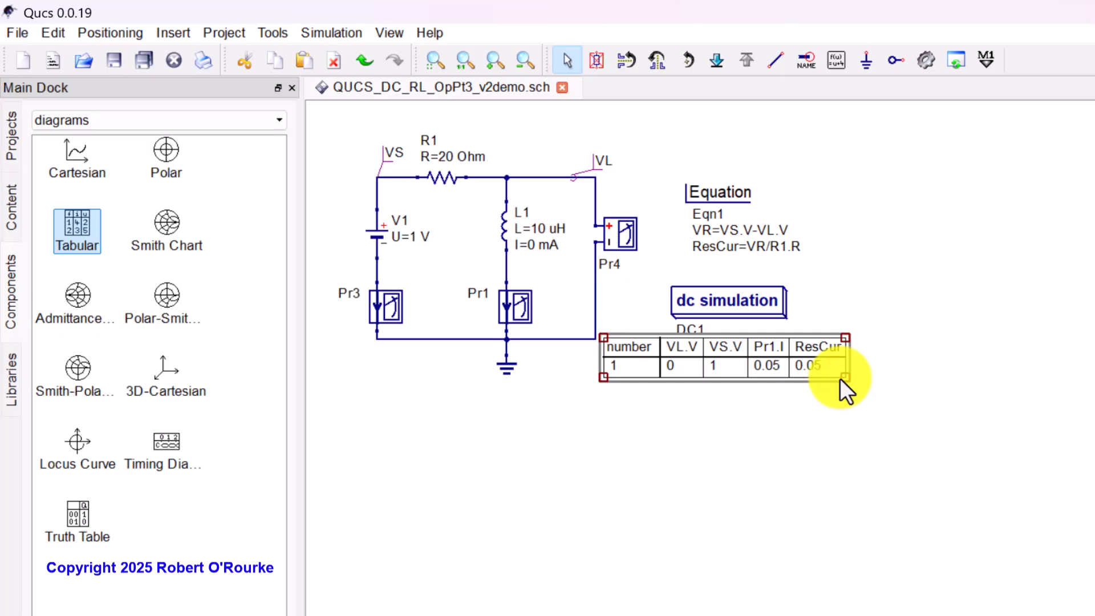
pyautogui.click(563, 356)
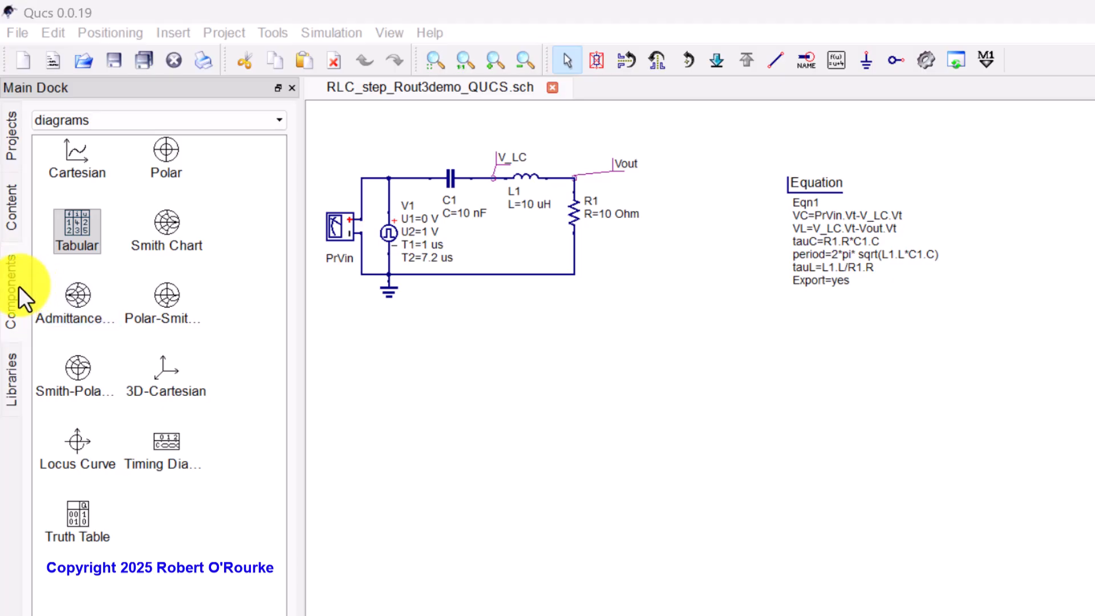
# - Place a transient simulation block between the RLC circuit and the equation in the RLC_step_Rout3demo_QUCS schematic
pyautogui.click(279, 121)
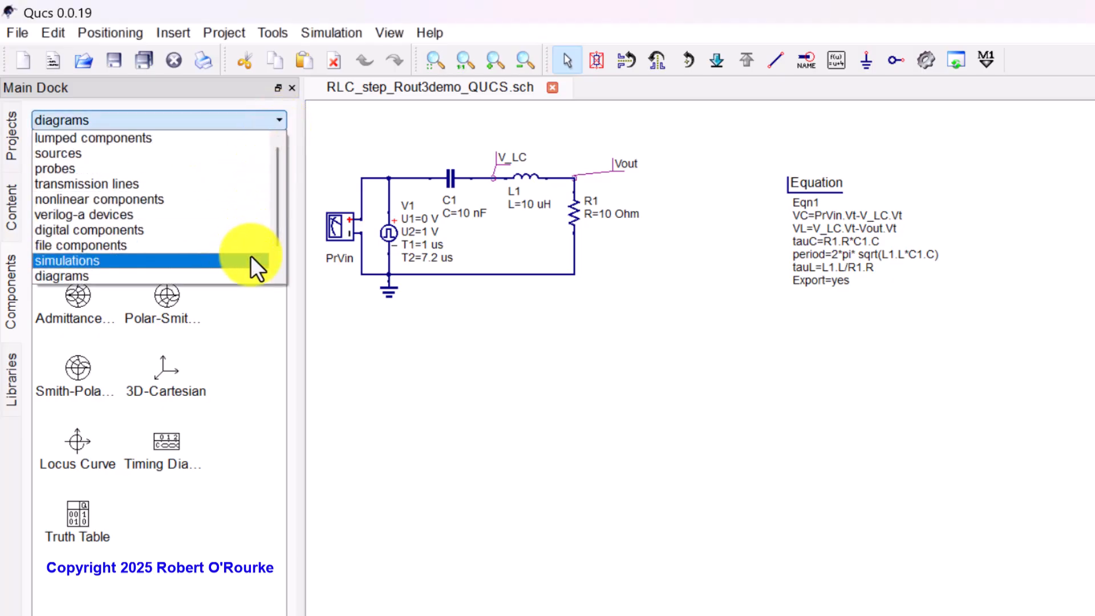
pyautogui.click(251, 260)
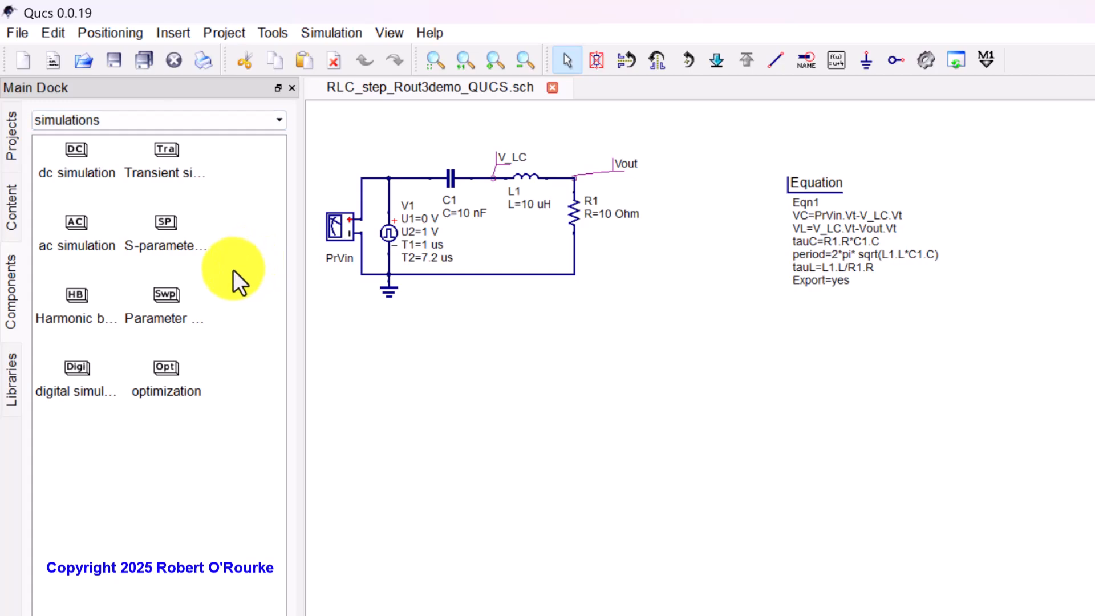
pyautogui.click(163, 148)
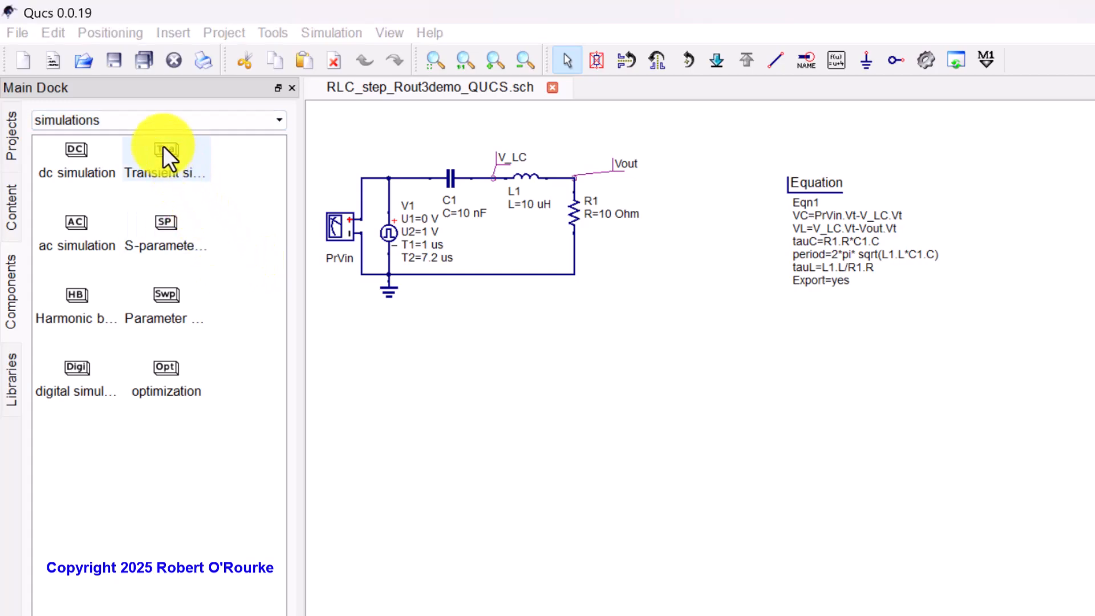
pyautogui.moveTo(164, 149); pyautogui.dragTo(606, 225)
pyautogui.moveTo(665, 210); pyautogui.dragTo(688, 178)
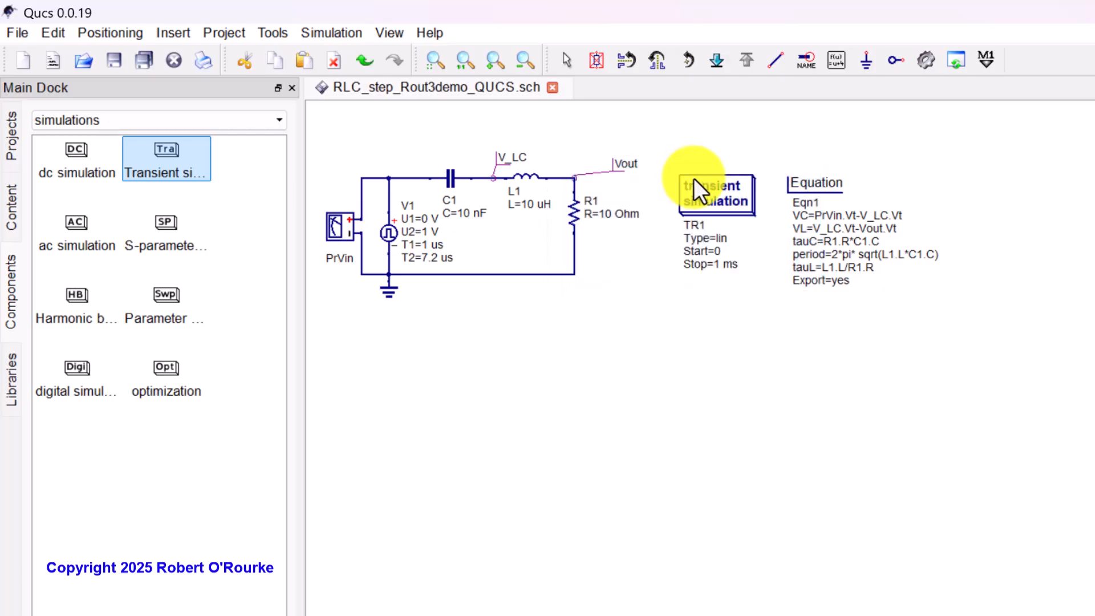
# - Set the transient simulation's stop time to 7u
pyautogui.rightClick(696, 194)
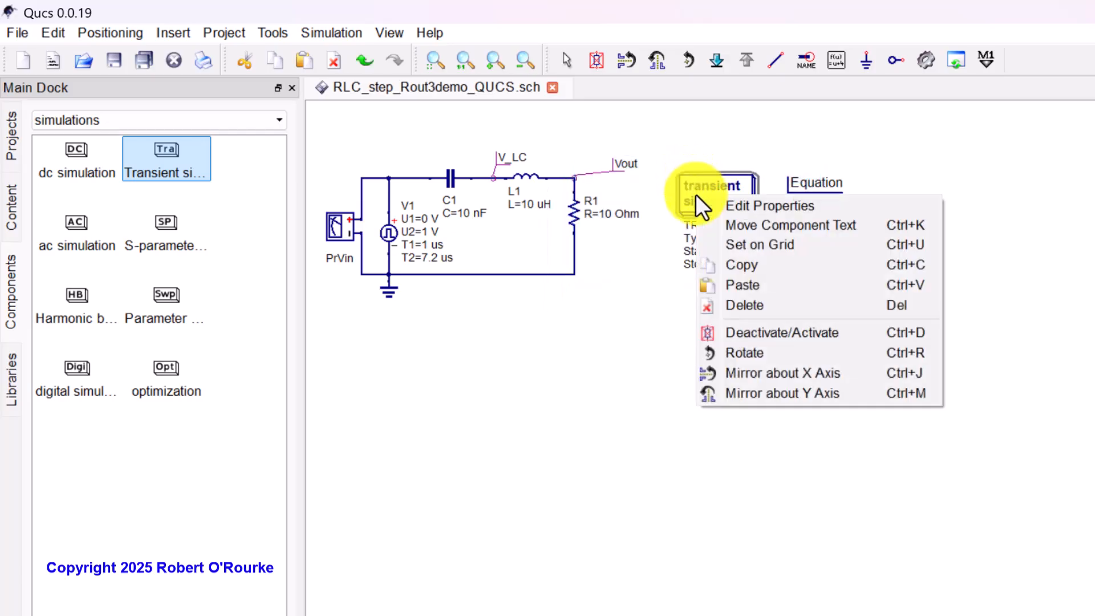
pyautogui.click(754, 204)
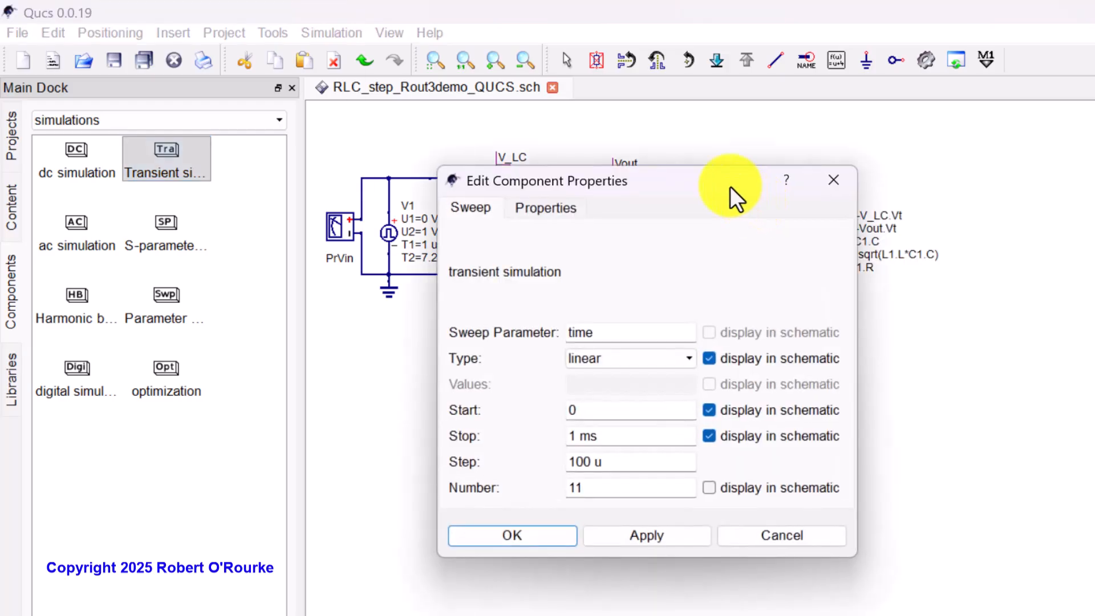
pyautogui.moveTo(730, 186); pyautogui.dragTo(446, 82)
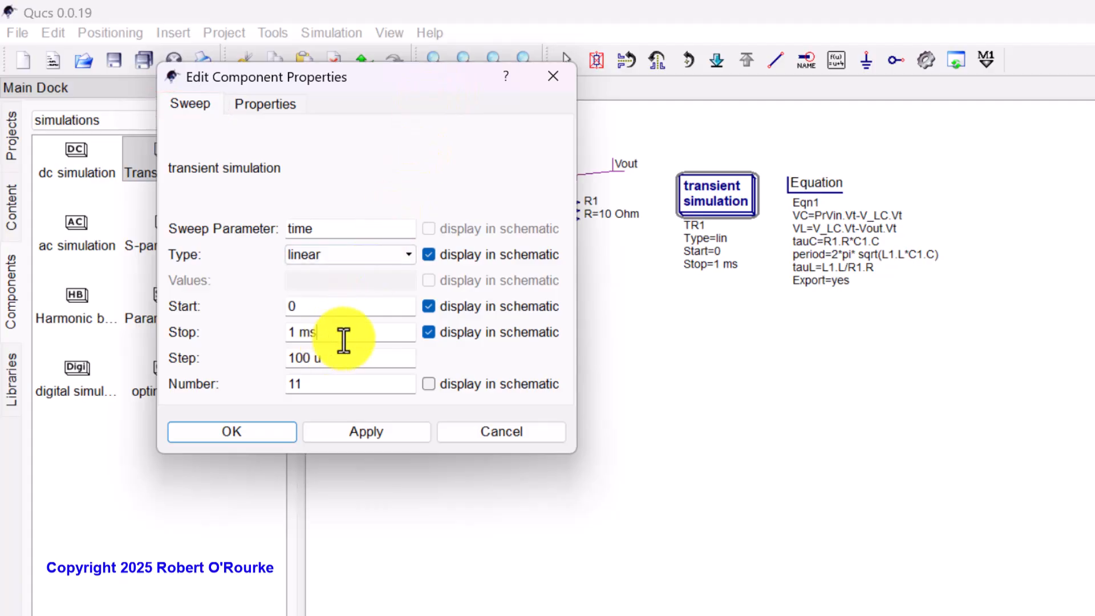
pyautogui.press('BackSpace')
pyautogui.press('BackSpace')
pyautogui.press('BackSpace')
pyautogui.press('BackSpace')
pyautogui.write('7u')
# - Set the transient simulation's number of points to 201
pyautogui.click(327, 384)
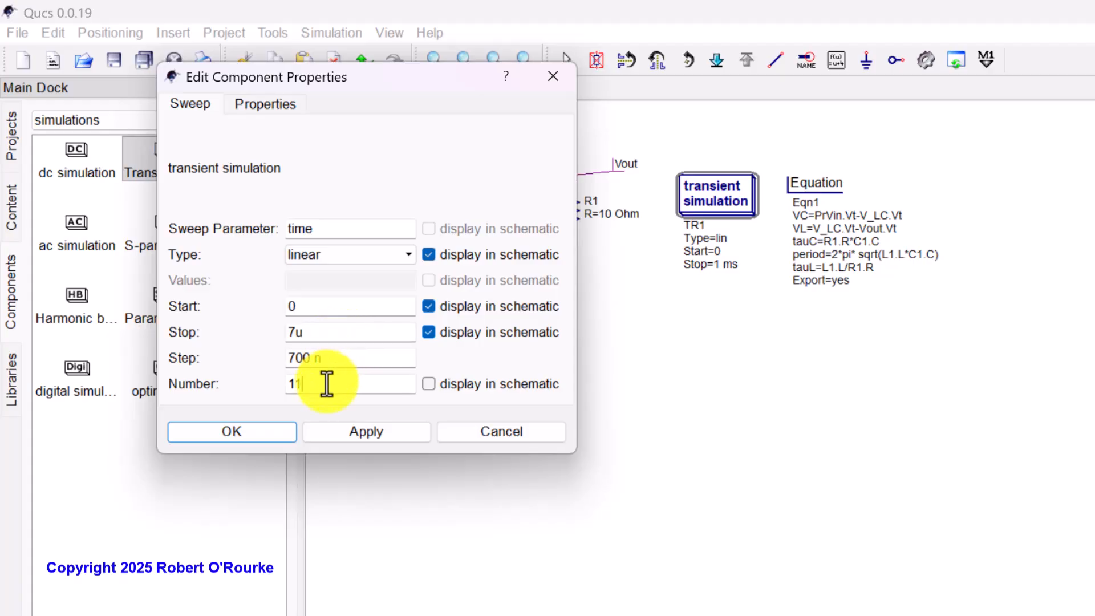
pyautogui.press('BackSpace')
pyautogui.press('BackSpace')
pyautogui.write('201')
pyautogui.press('Tab')
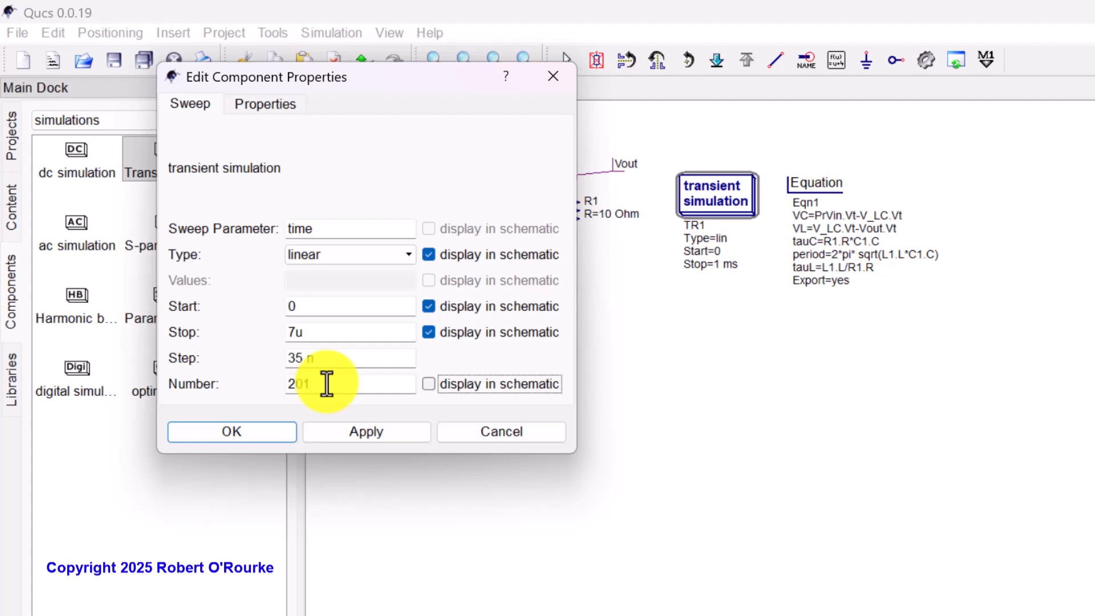
pyautogui.click(405, 385)
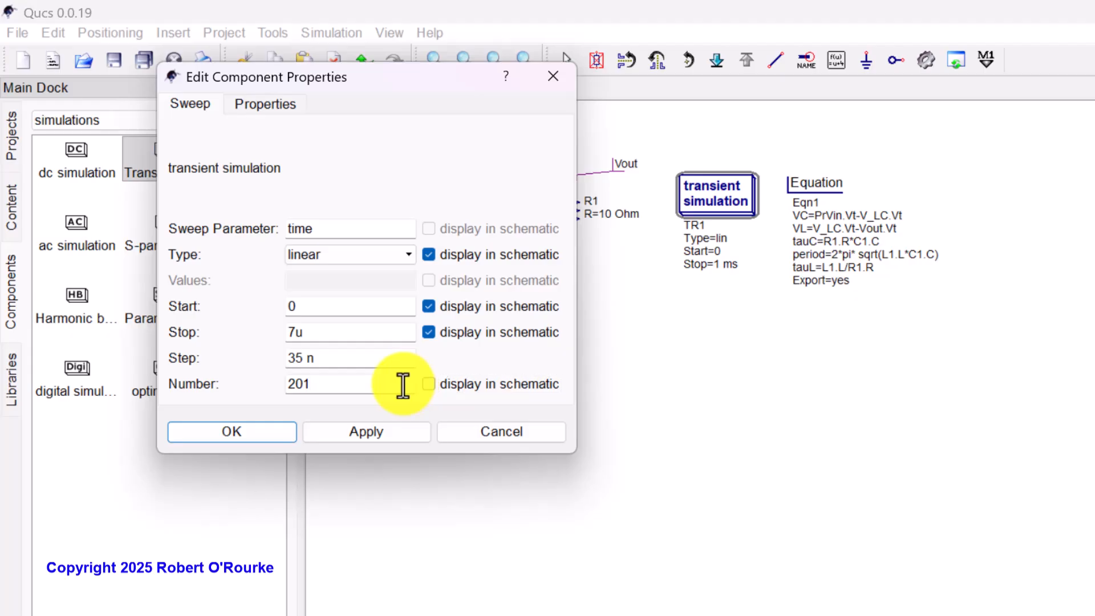
# - Try 200 as the transient simulation's number of points and restore it to 201
pyautogui.press('BackSpace')
pyautogui.write('0')
pyautogui.press('BackSpace')
pyautogui.write('1')
pyautogui.press('Tab')
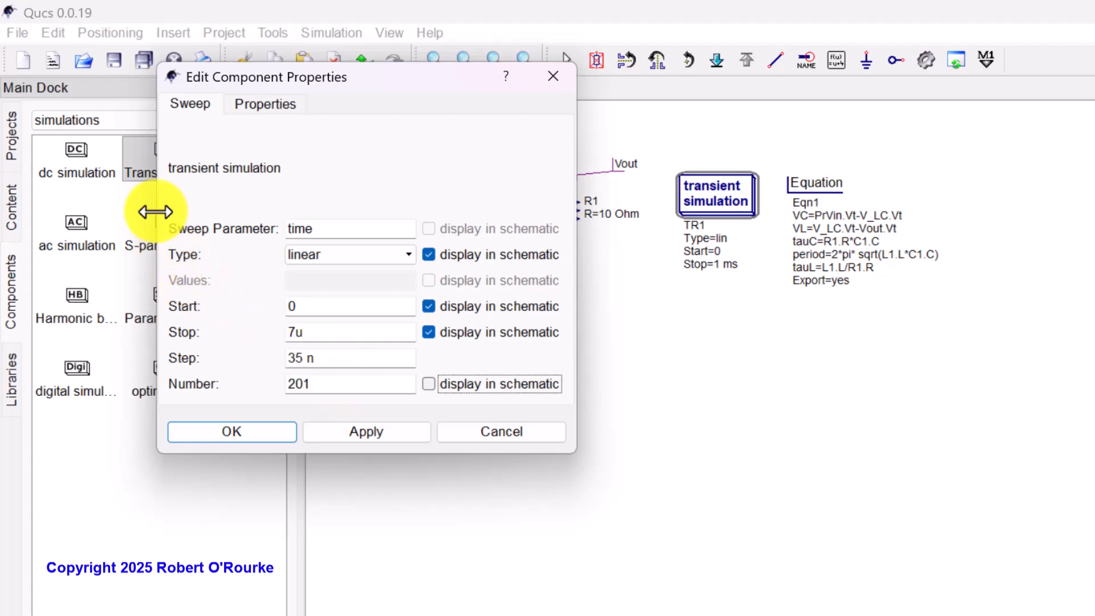
# - Widen the properties dialog, review TR1's solver properties and integration method options, and accept the transient simulation settings with Trapezoidal kept
pyautogui.moveTo(155, 211); pyautogui.dragTo(48, 211)
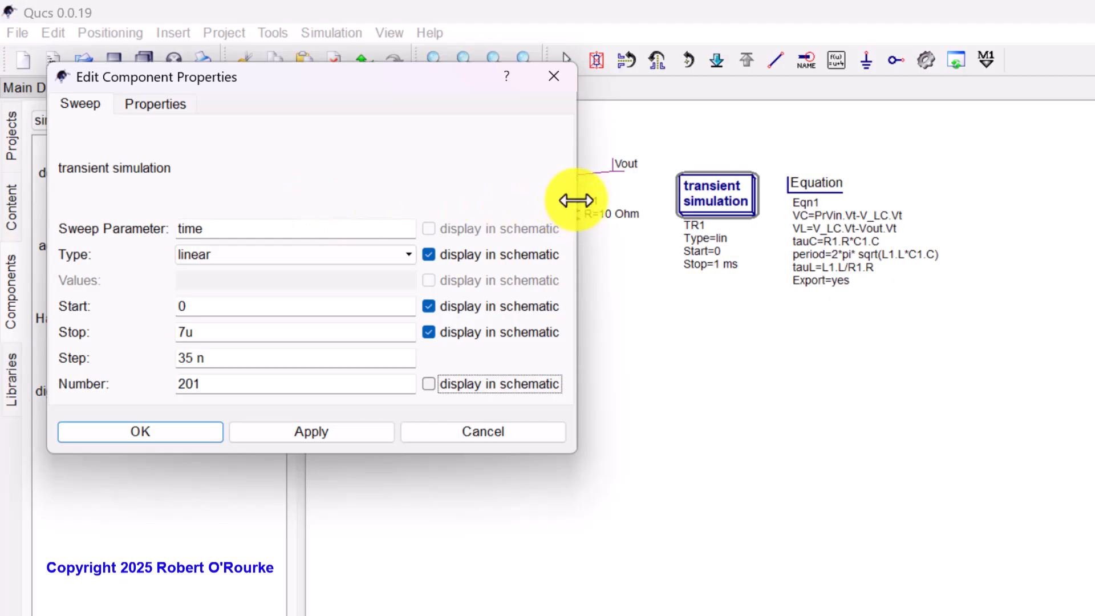
pyautogui.moveTo(579, 206); pyautogui.dragTo(731, 205)
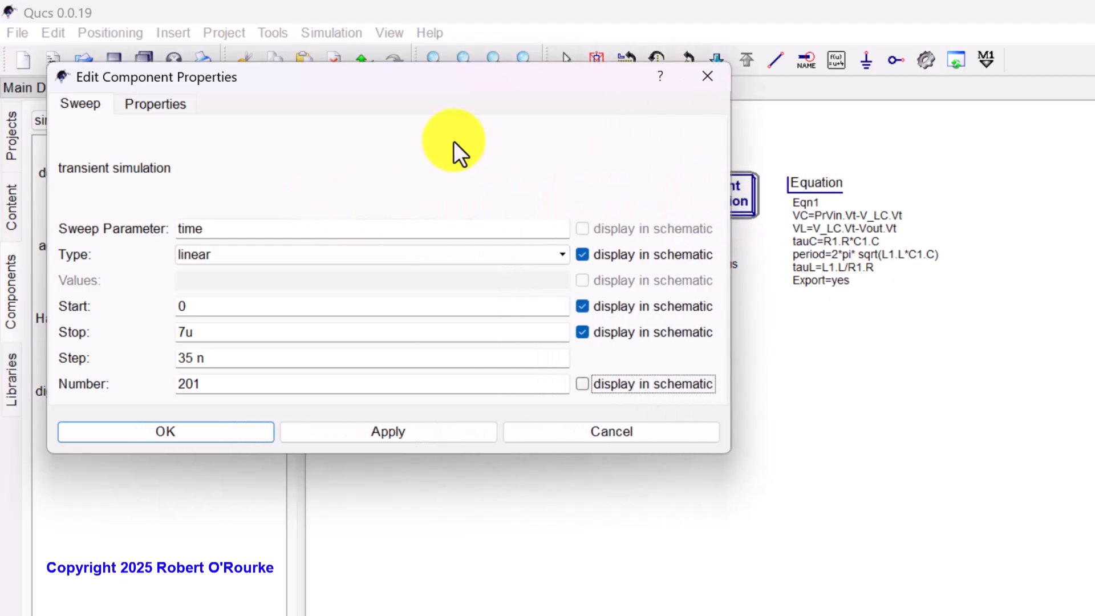
pyautogui.click(166, 106)
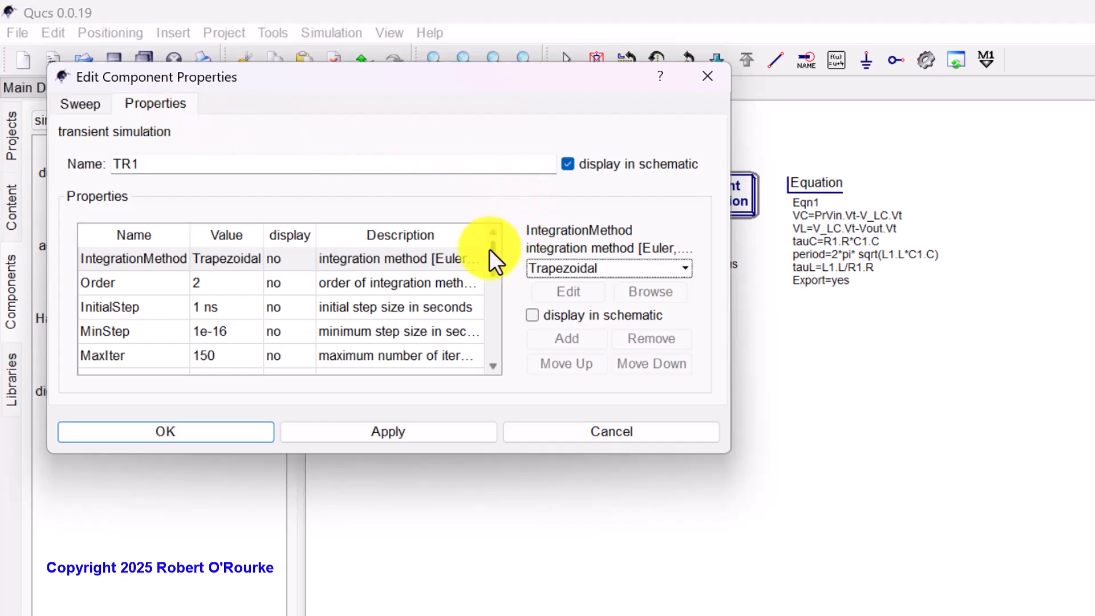
pyautogui.moveTo(491, 249); pyautogui.dragTo(494, 334)
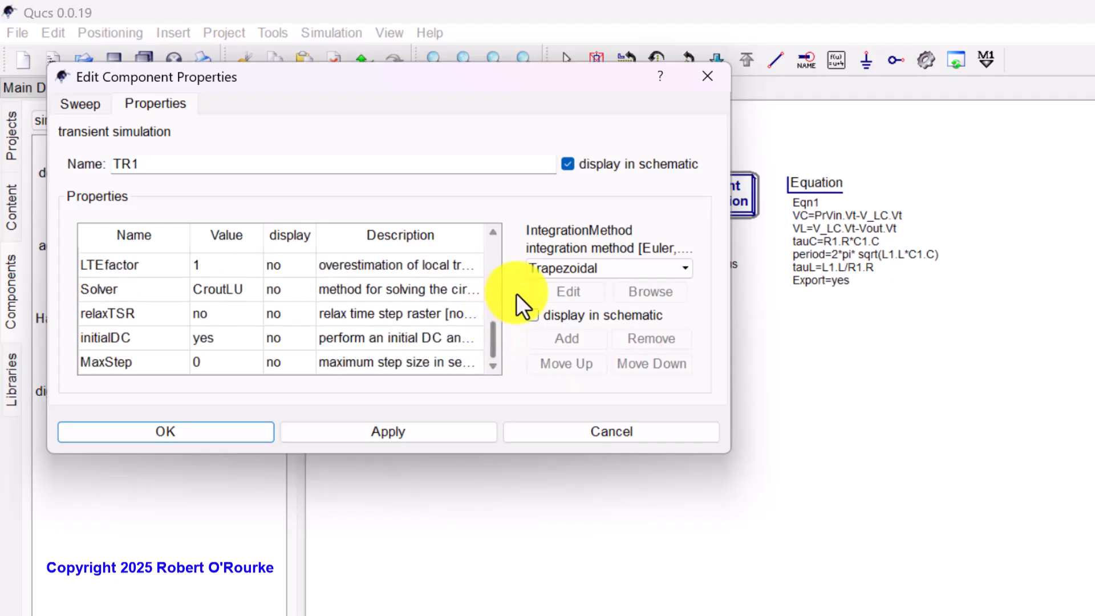
pyautogui.moveTo(731, 277)
pyautogui.mouseDown()
pyautogui.moveTo(848, 268)
pyautogui.moveTo(854, 282)
pyautogui.mouseUp()
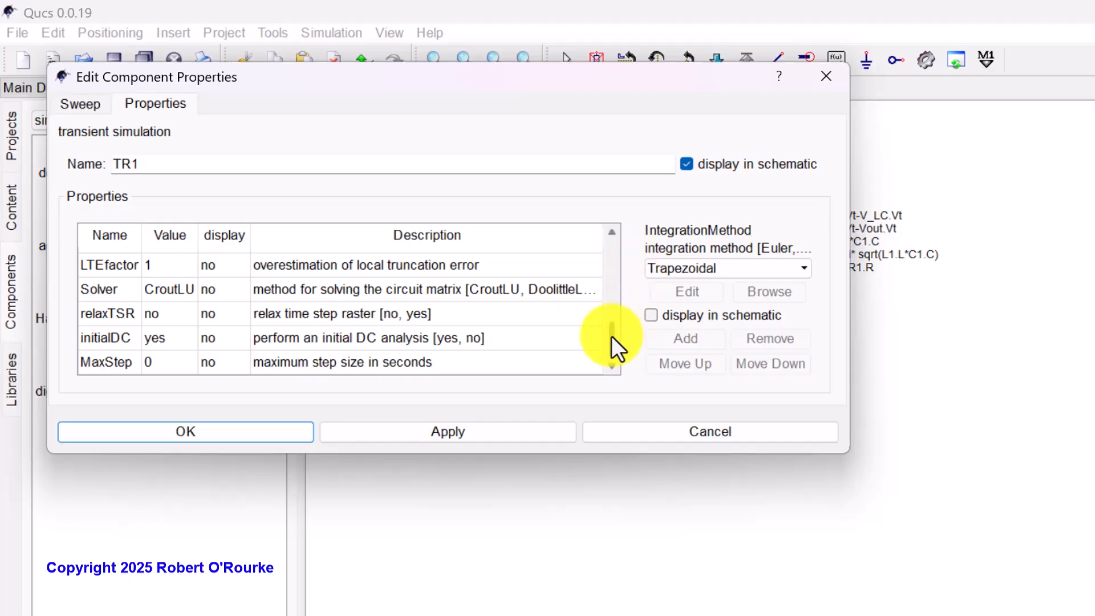
pyautogui.moveTo(612, 337); pyautogui.dragTo(603, 255)
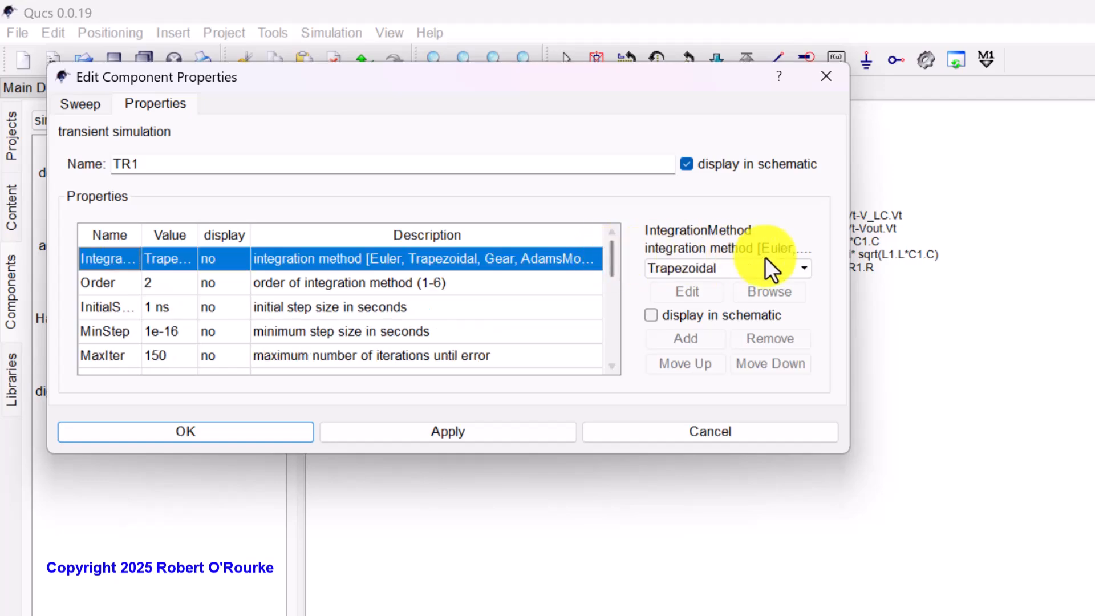
pyautogui.click(804, 266)
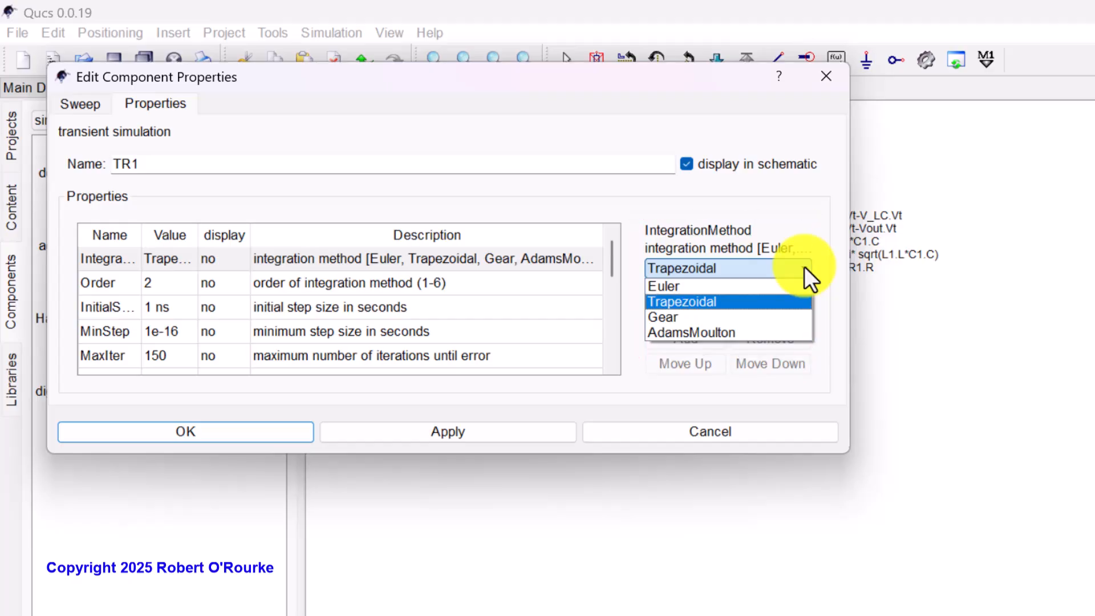
pyautogui.click(804, 266)
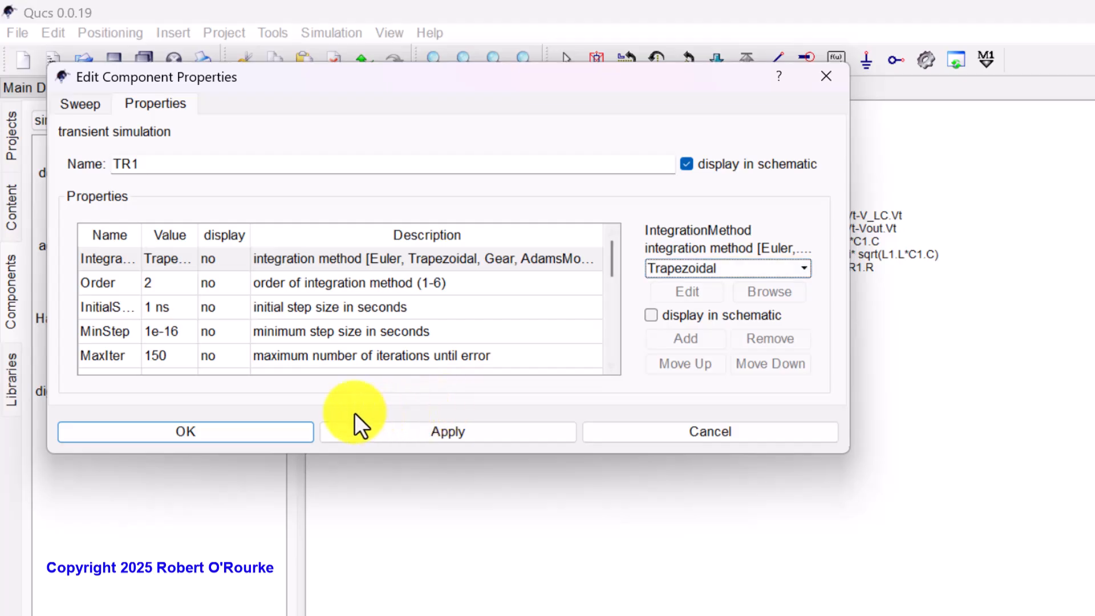
pyautogui.click(248, 428)
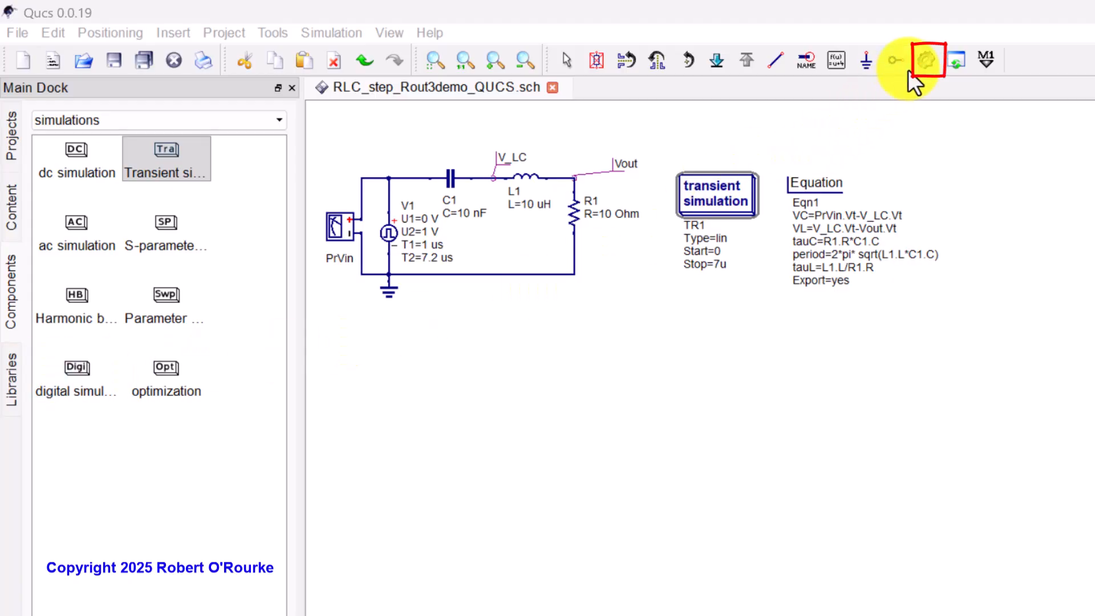
# - Run the transient simulation and close the empty RLC_step_Rout3demo_QUCS.dpl data display to return to the schematic
pyautogui.click(923, 59)
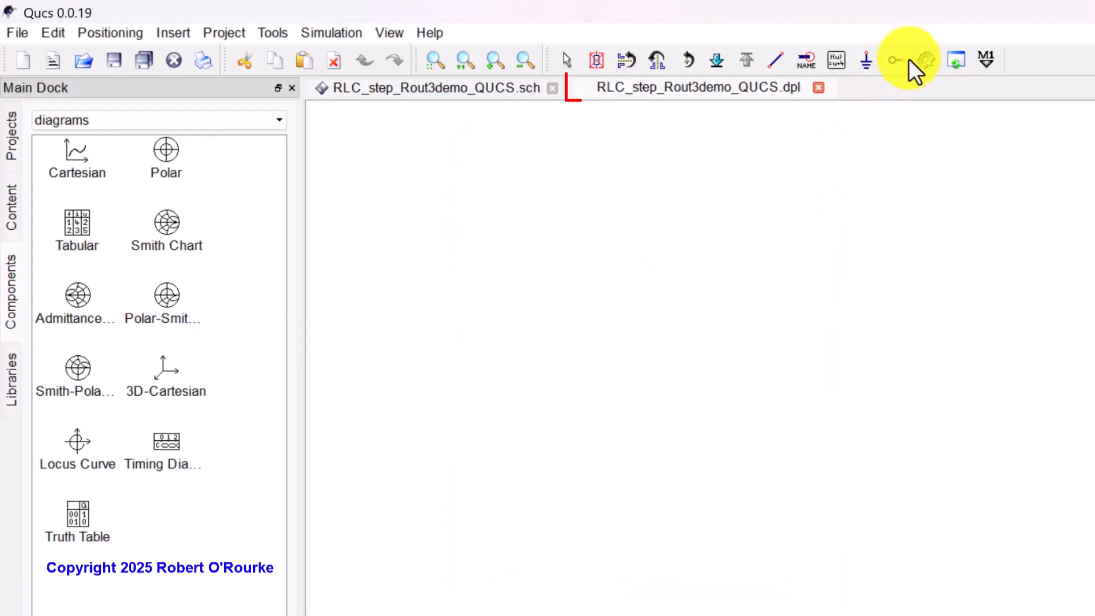
pyautogui.click(819, 87)
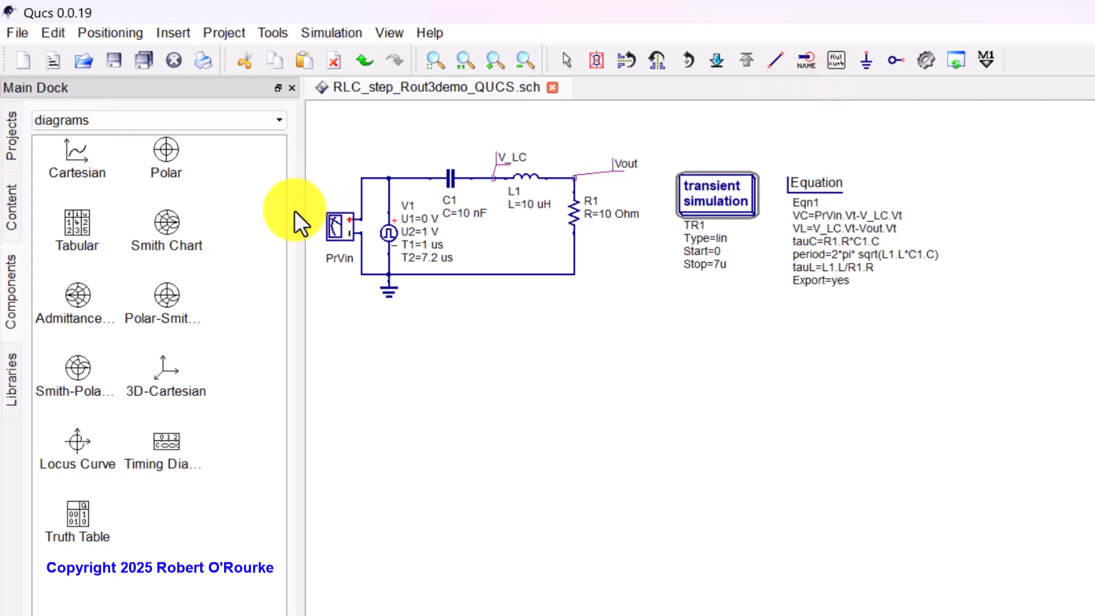
# - Place a Cartesian diagram below the RLC circuit that plots Vout.Vt and V_LC.Vt from the RLC_step_Rout3demo_QUCS dataset
pyautogui.moveTo(73, 152); pyautogui.dragTo(443, 418)
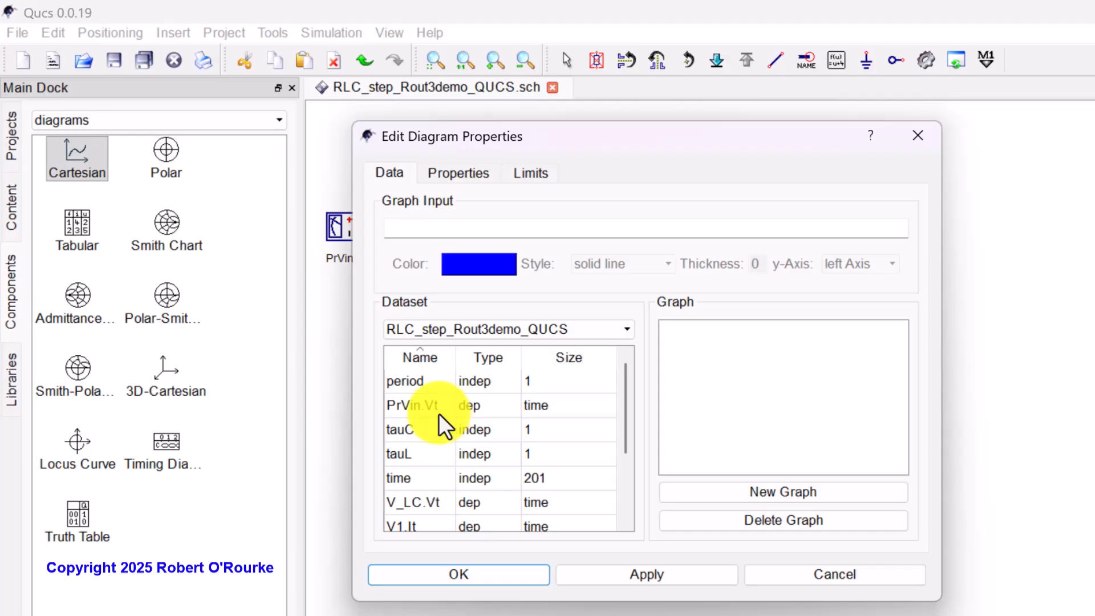
pyautogui.moveTo(629, 405); pyautogui.dragTo(624, 466)
pyautogui.click(423, 519)
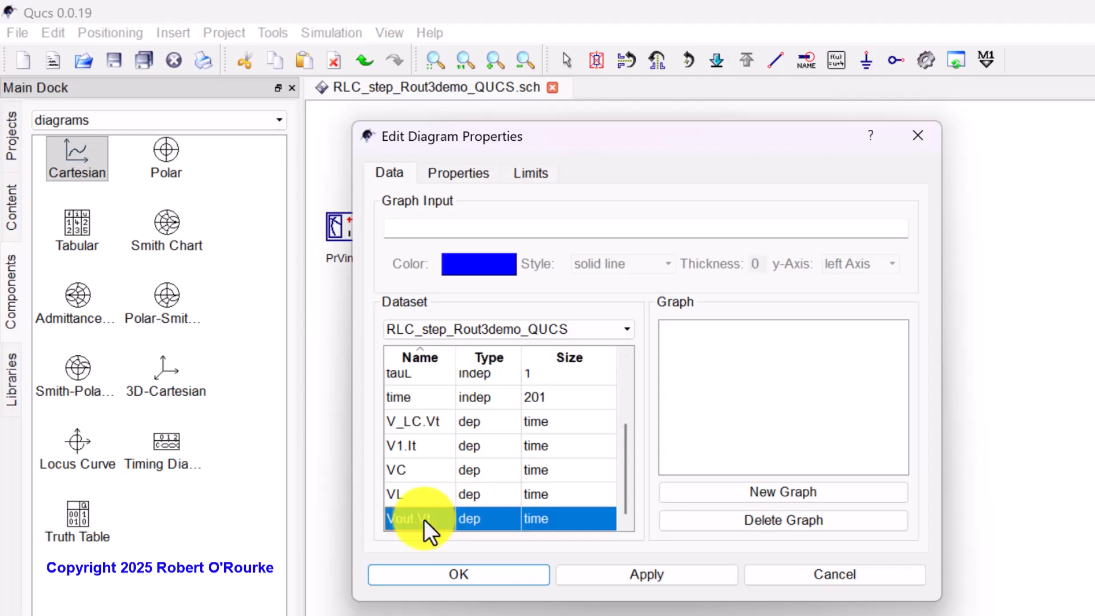
pyautogui.doubleClick(424, 519)
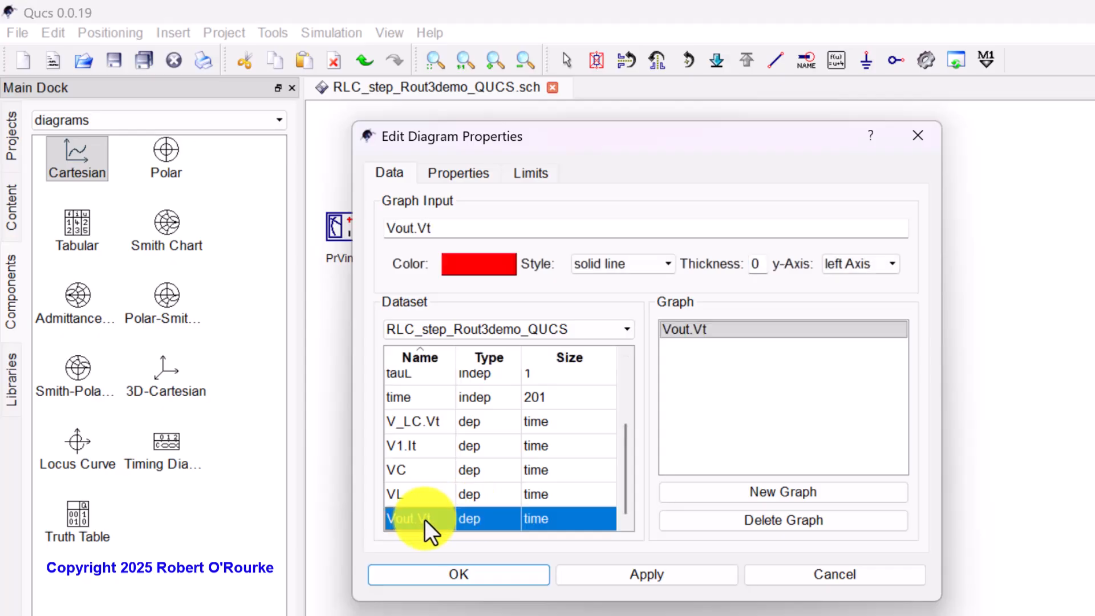
pyautogui.click(422, 418)
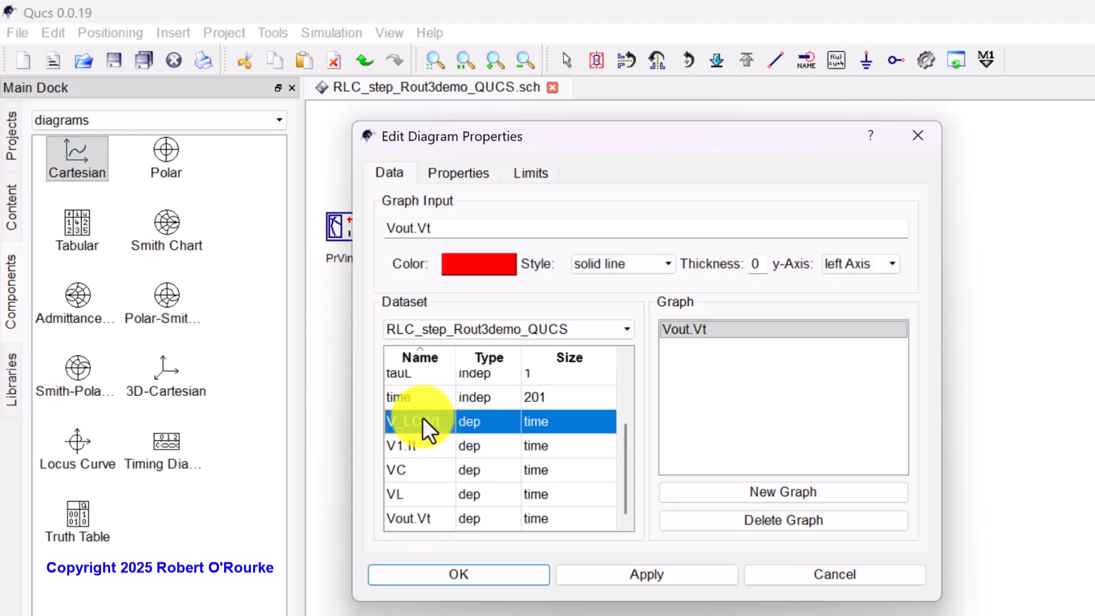
pyautogui.doubleClick(423, 421)
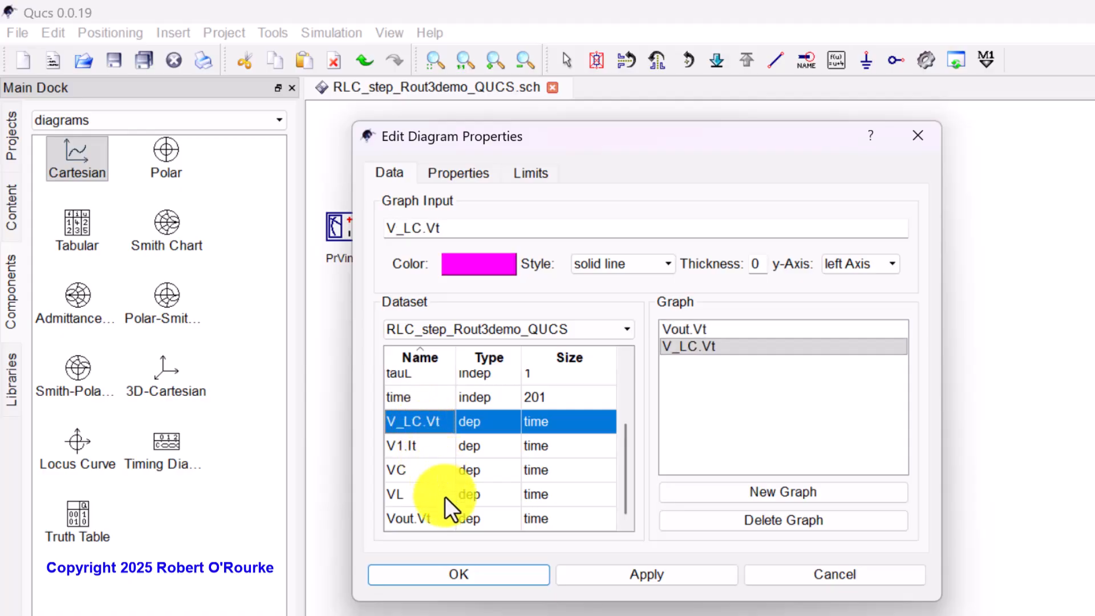
pyautogui.click(517, 571)
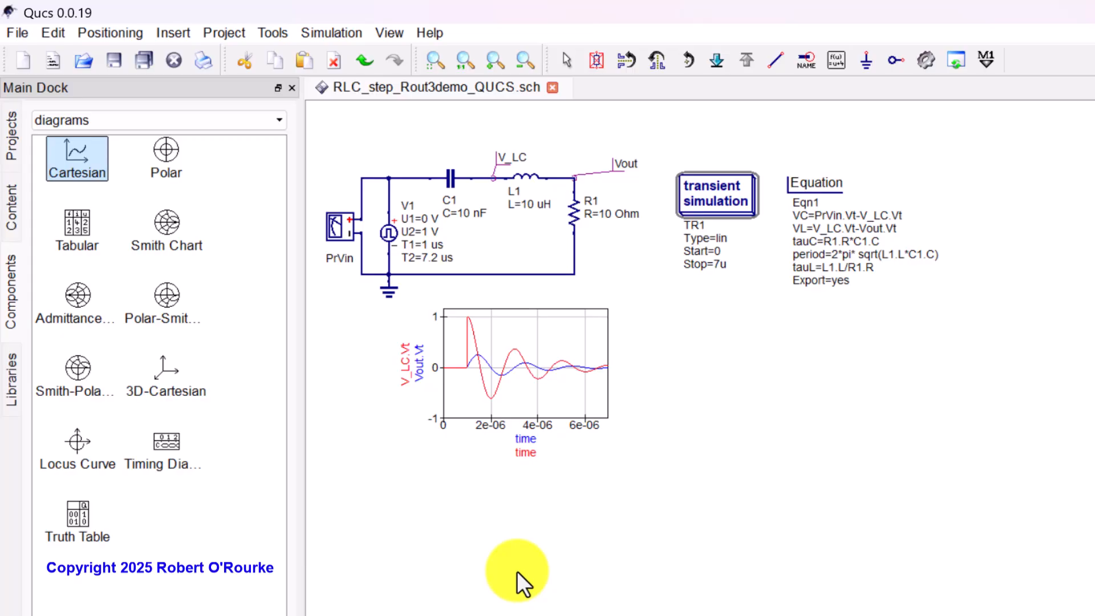